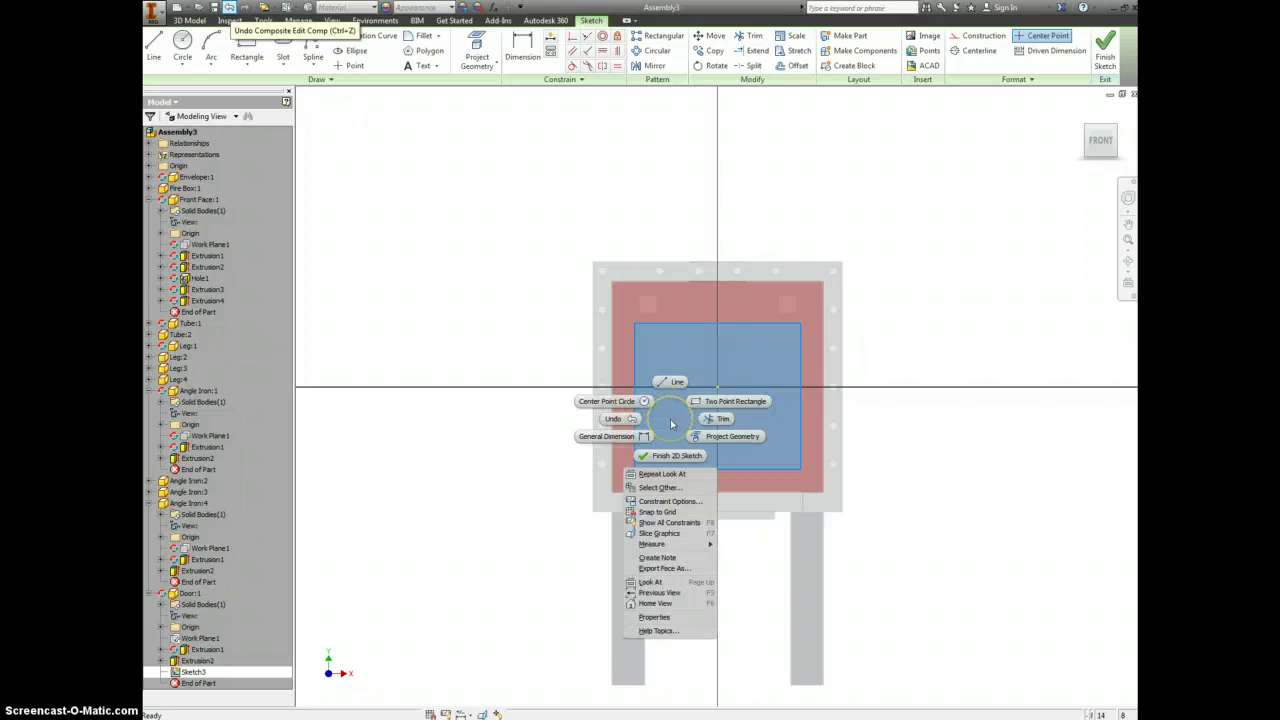
- Sketch a wide, low two-point rectangle in the lower part of the door face
click(722, 401)
click(658, 426)
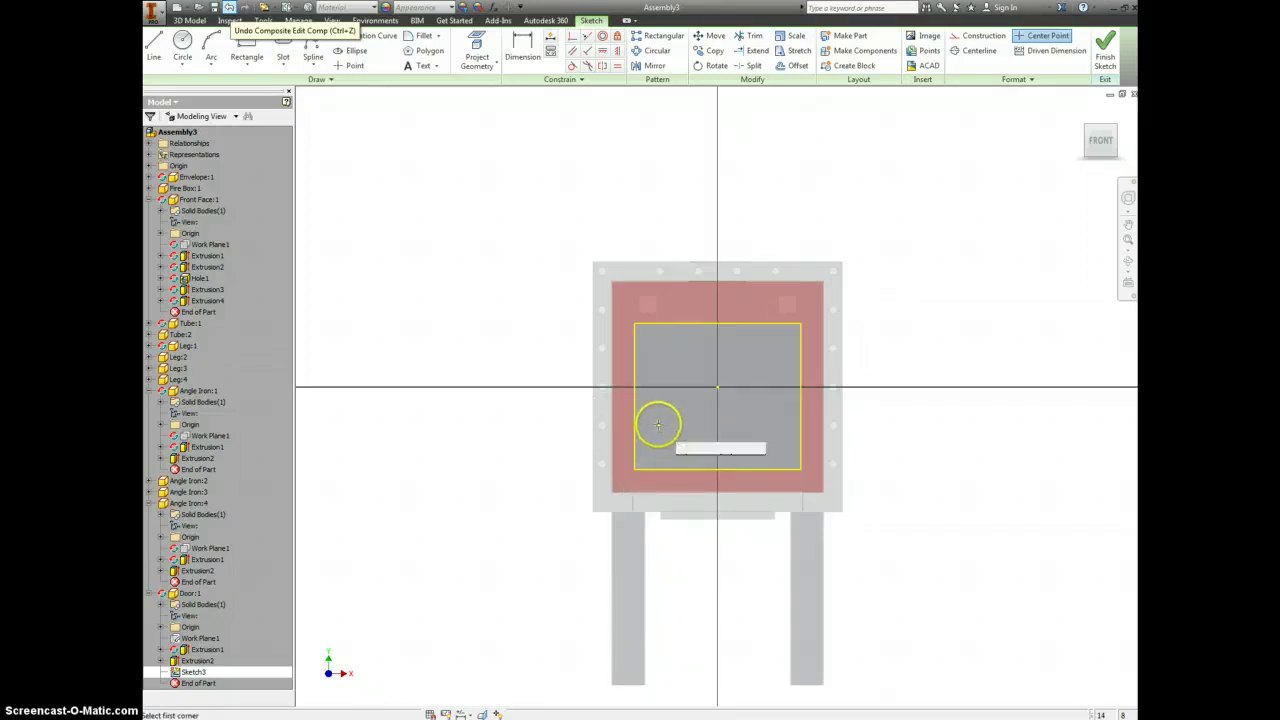
click(782, 449)
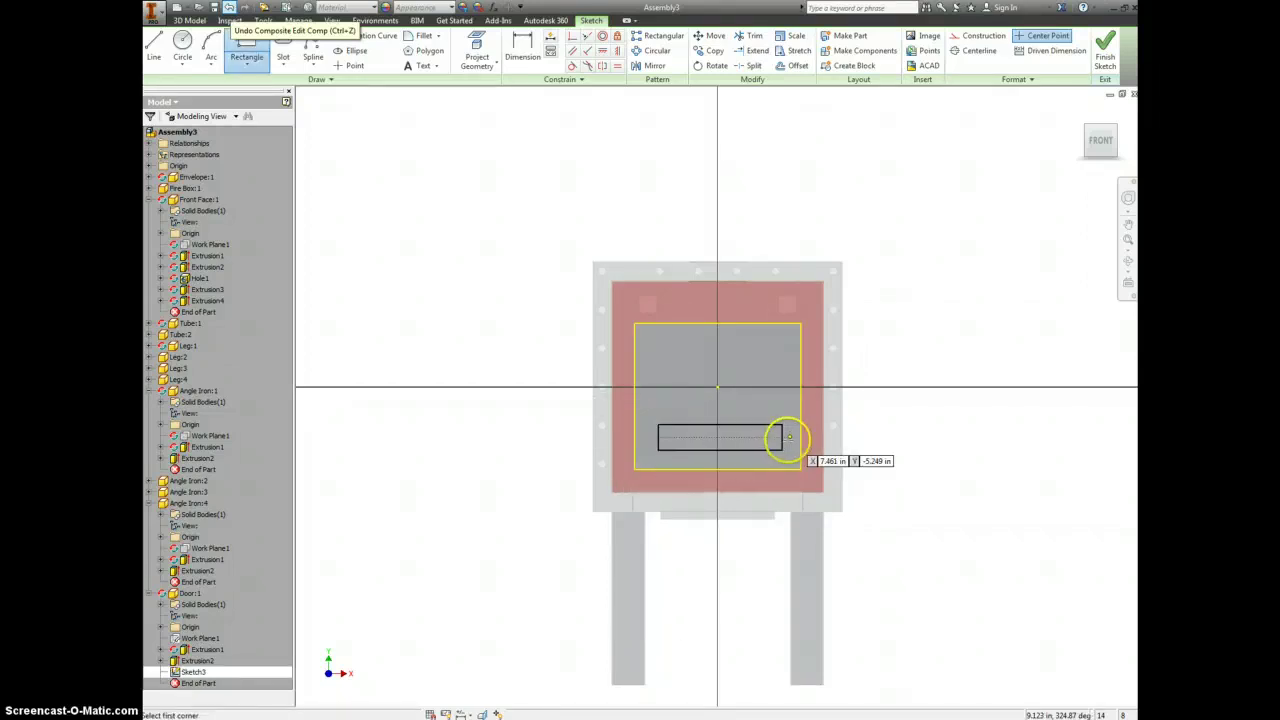
- Dimension the rectangle's bottom edge 2 in above the door's bottom edge
key(d)
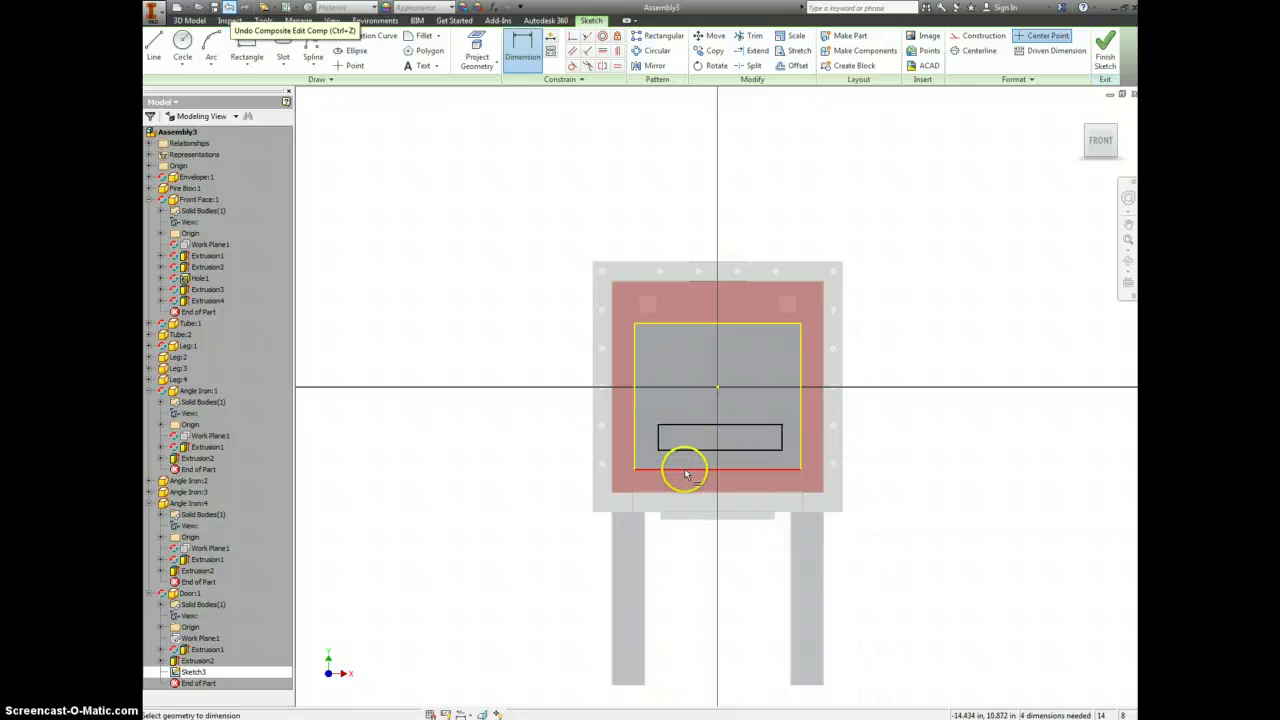
click(684, 450)
click(682, 469)
click(586, 461)
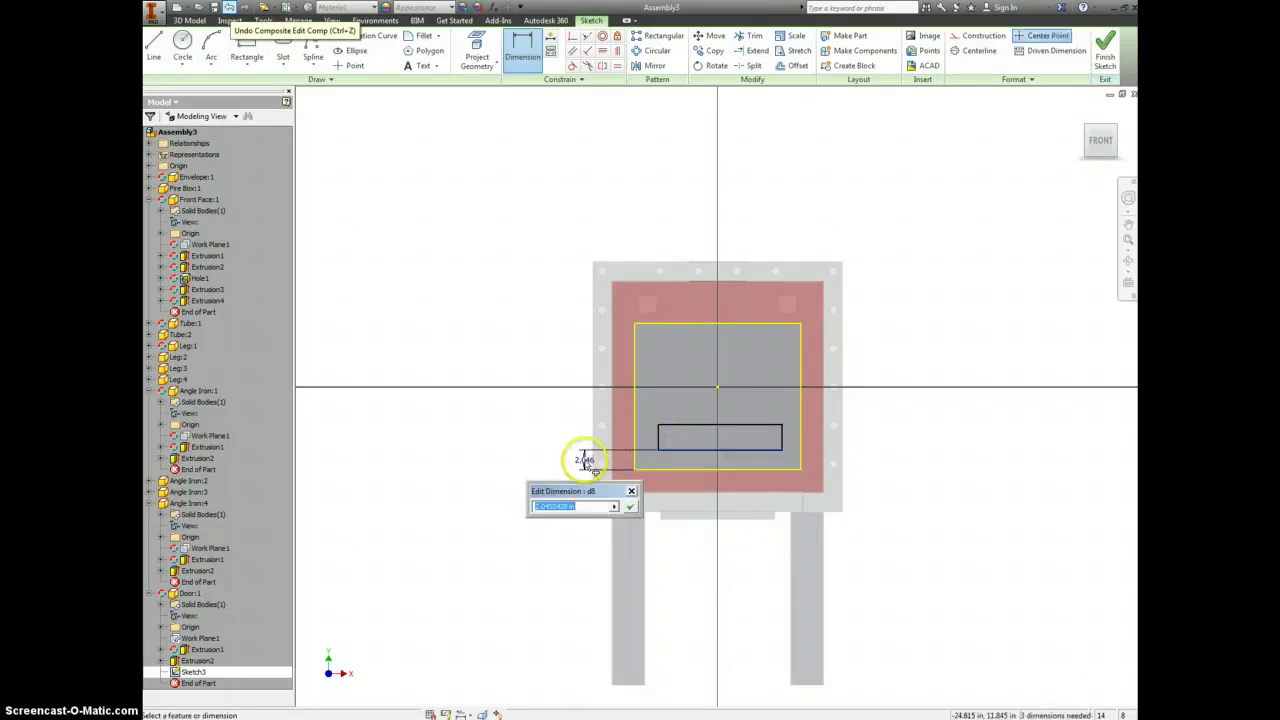
key(Return)
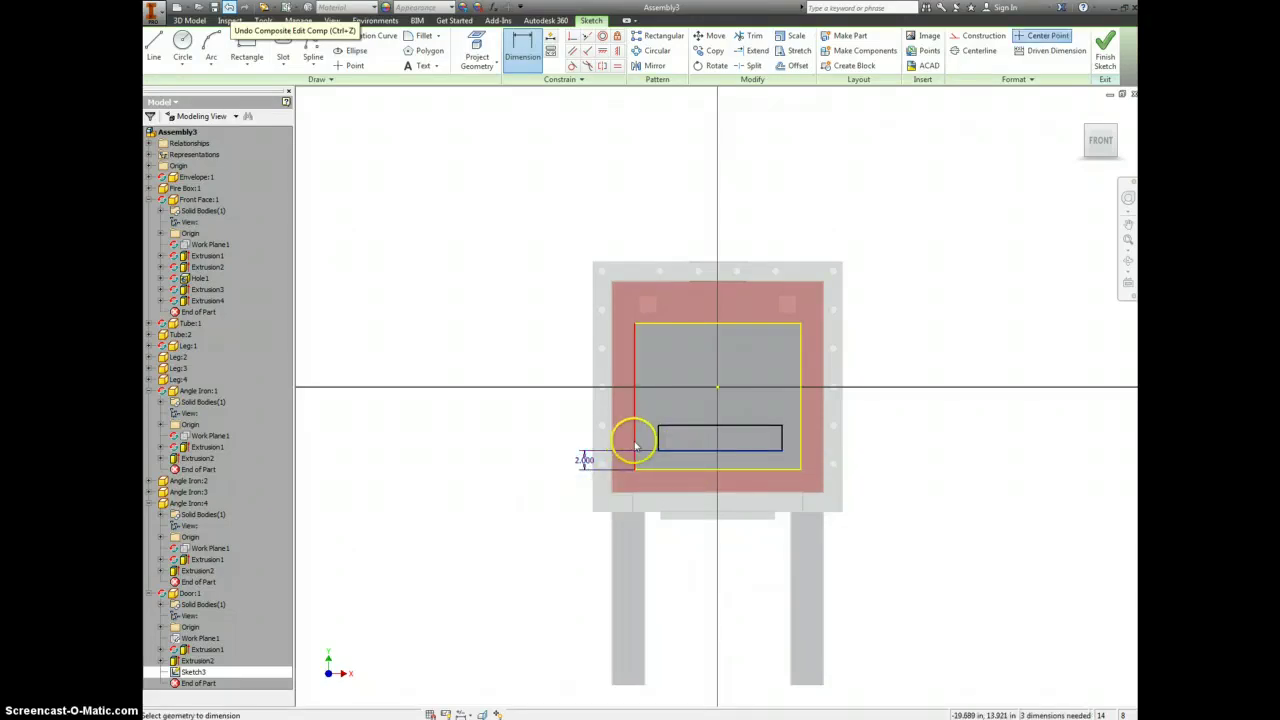
- Dimension the rectangle's left and right sides 2 in from the door's corresponding side edges
click(636, 447)
click(648, 412)
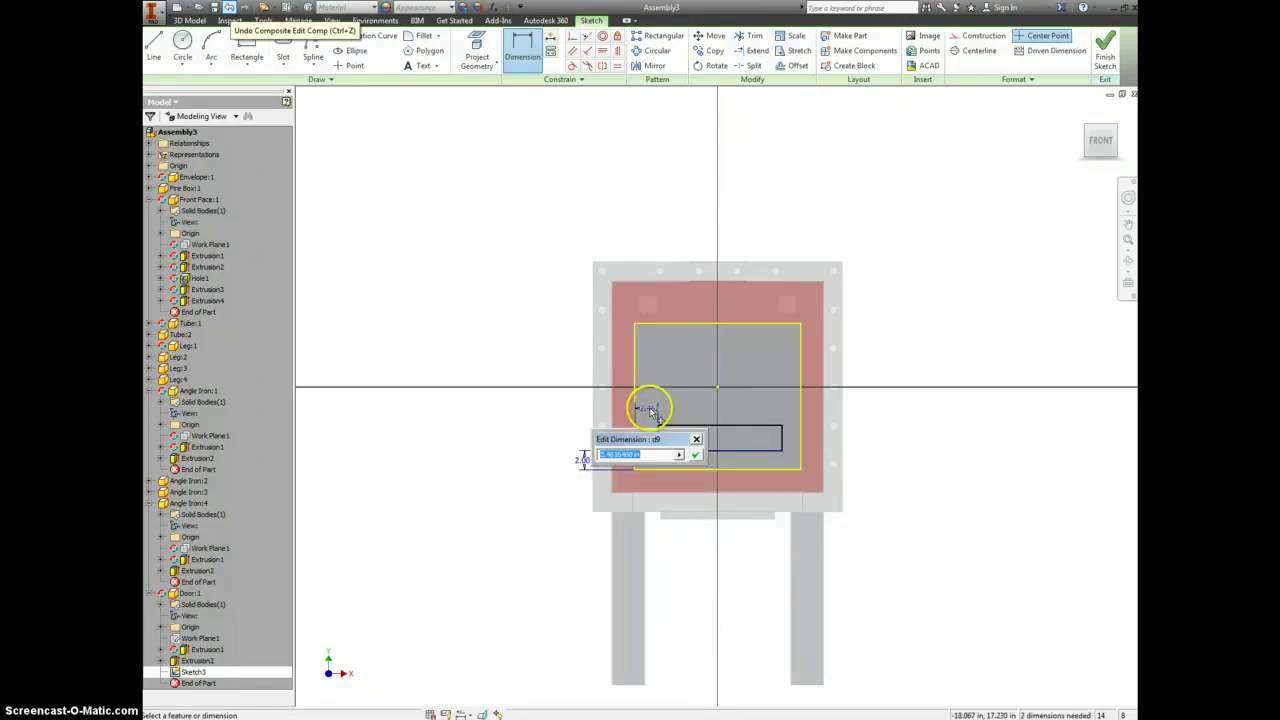
text(2)
key(Return)
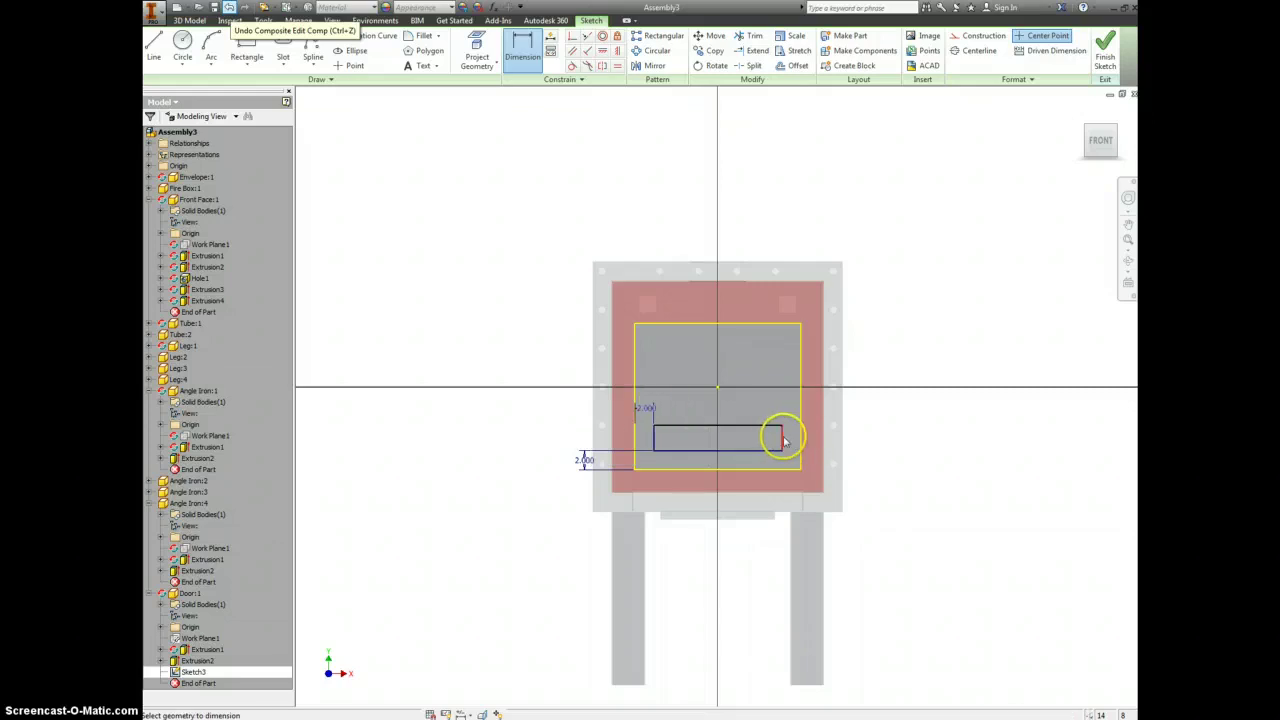
click(785, 440)
click(787, 412)
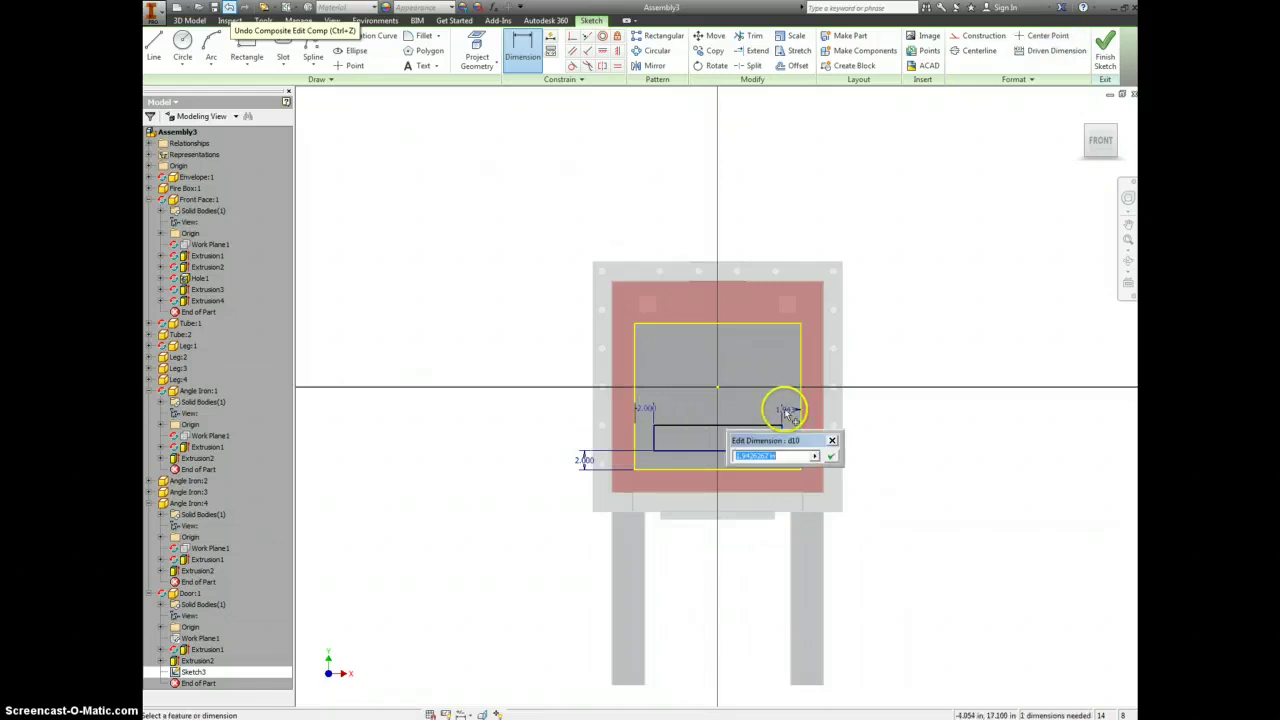
text(2)
key(Return)
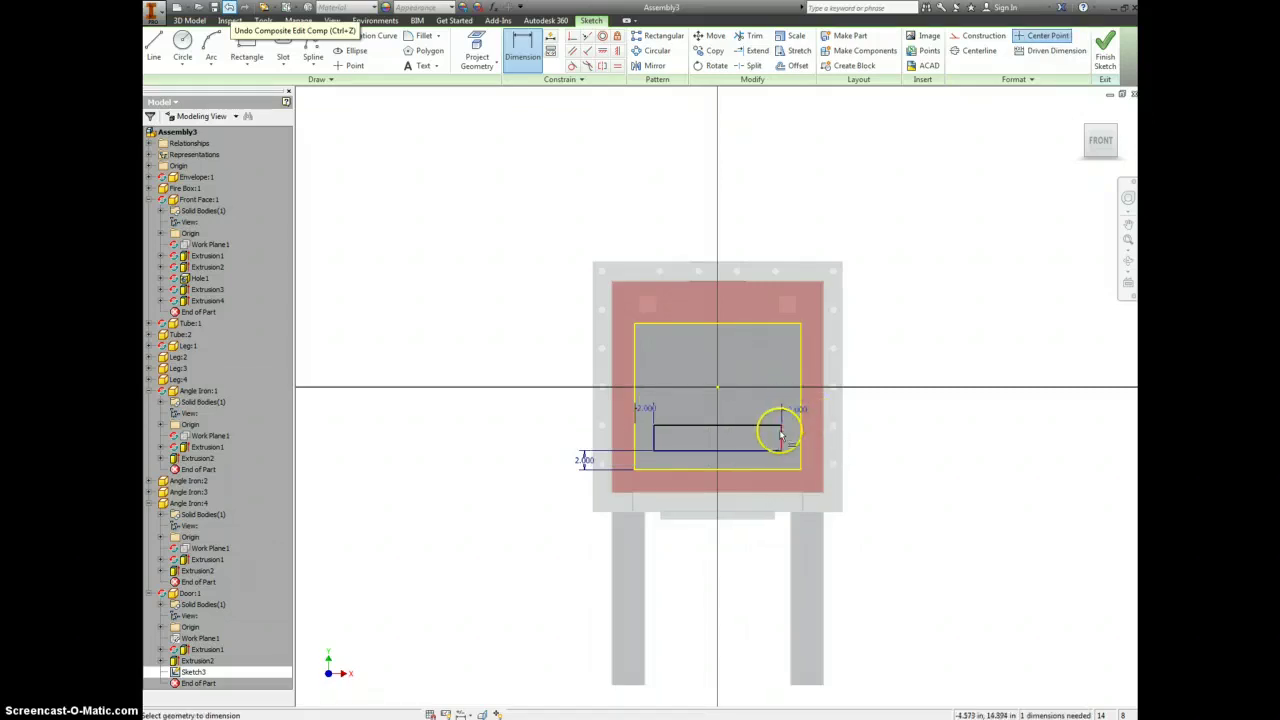
- Set the rectangle's height to 3 in
click(781, 440)
click(766, 434)
text(3)
key(Return)
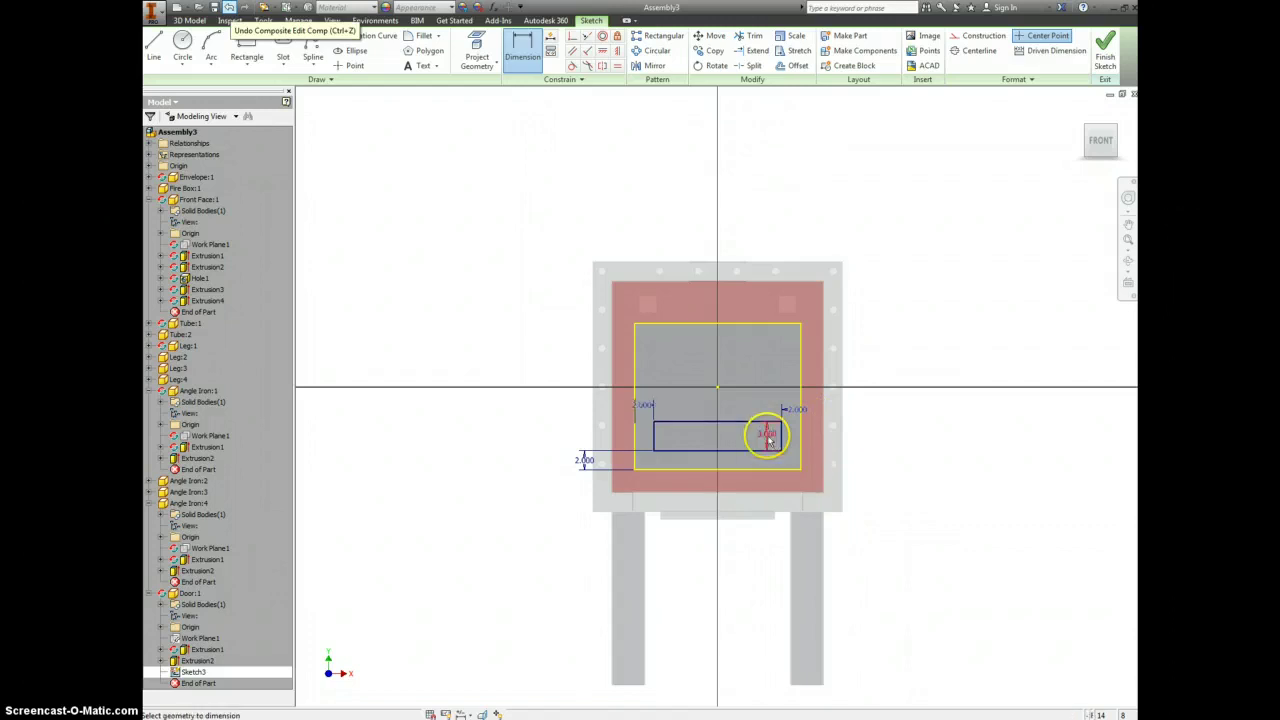
- Extrude the rectangle as a cut through the door to make a slot opening
key(e)
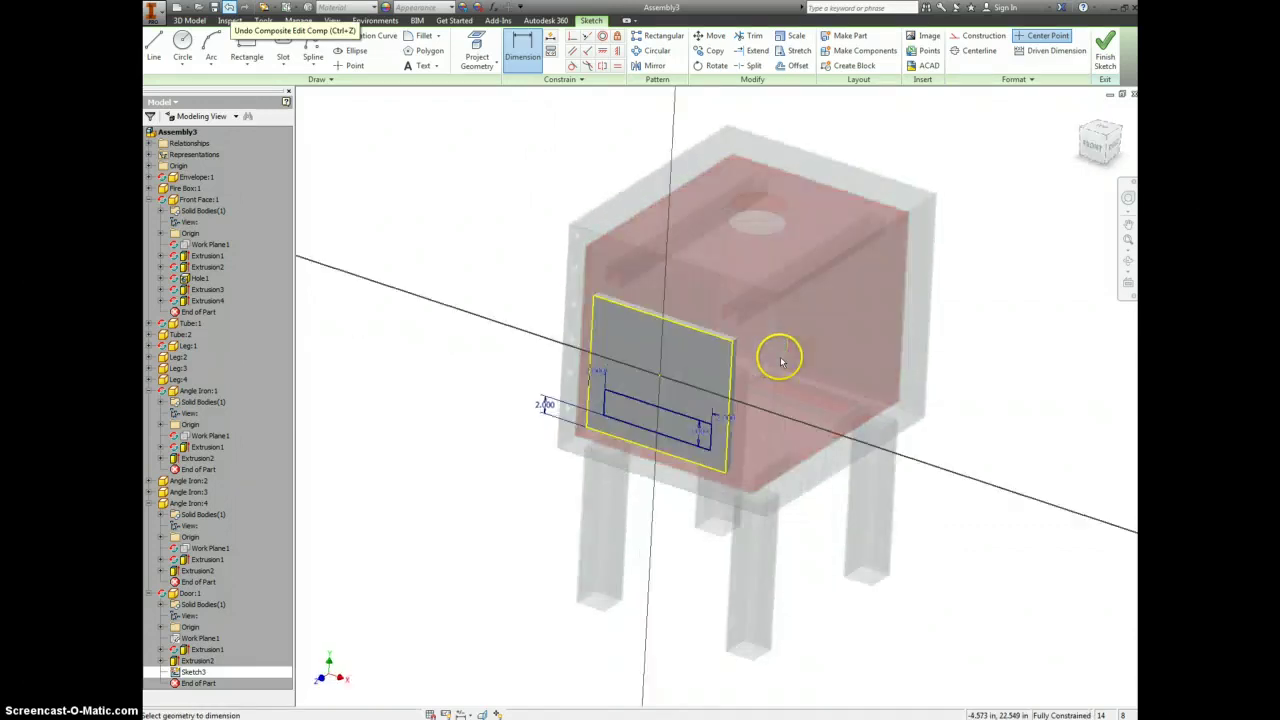
click(612, 438)
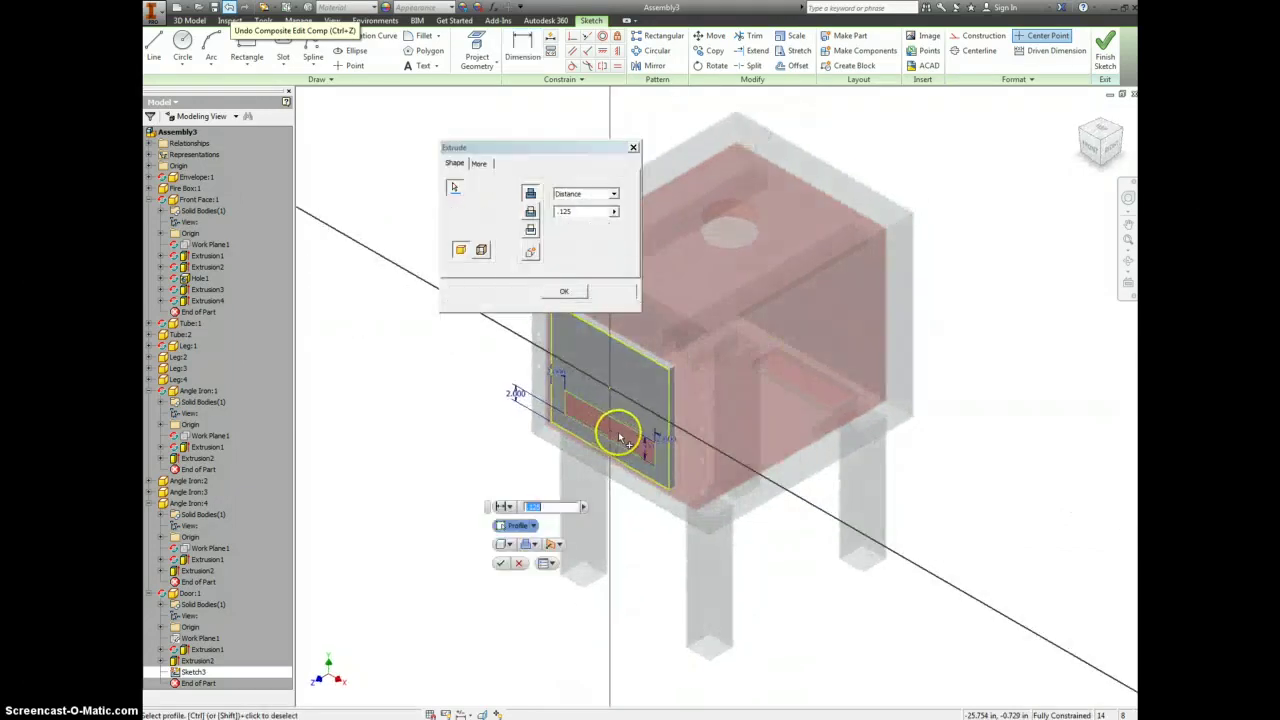
click(531, 211)
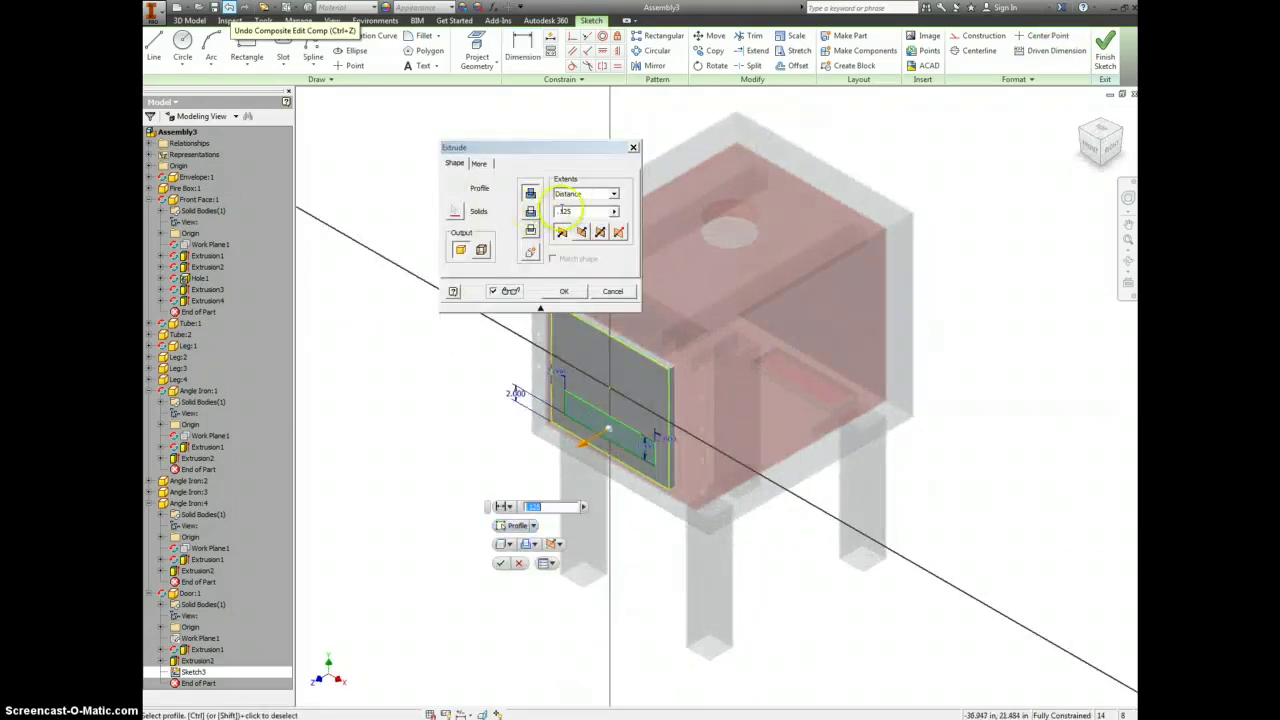
click(566, 291)
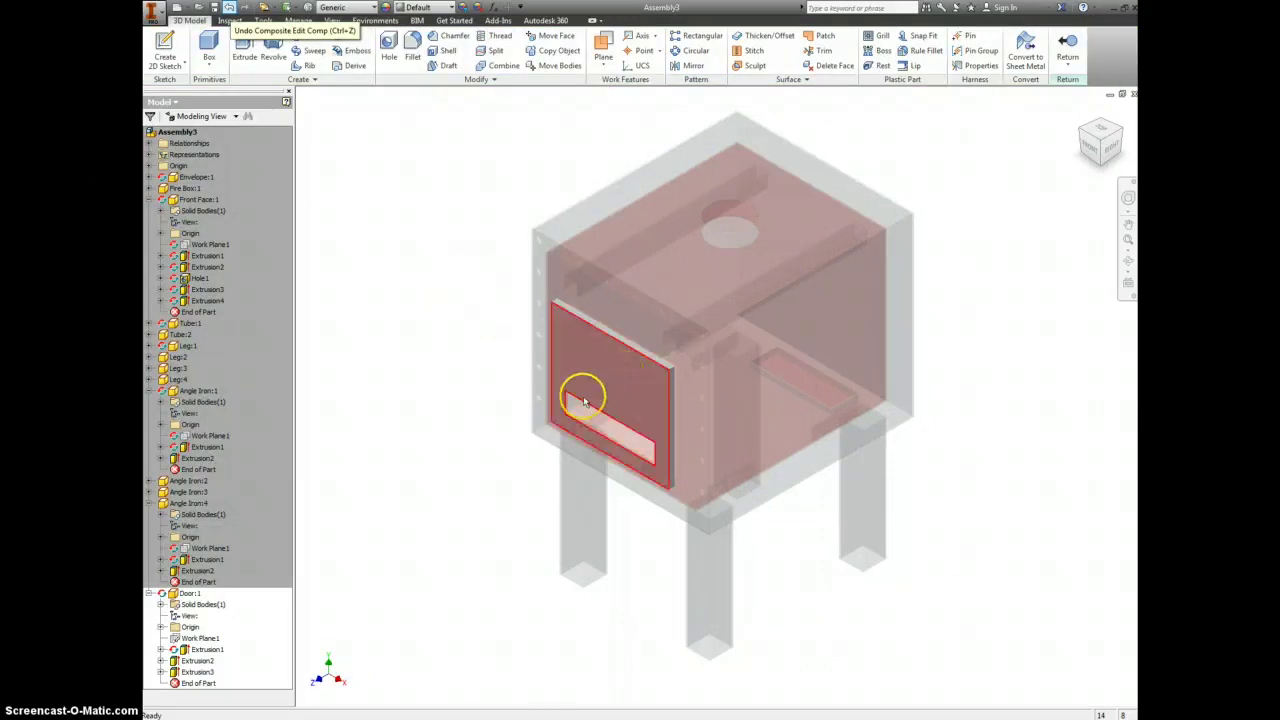
- Start a sketch on the door's front face and draw full-width rectangles about 1 in high, one above and one below the slot
scroll(595, 420, up, 3)
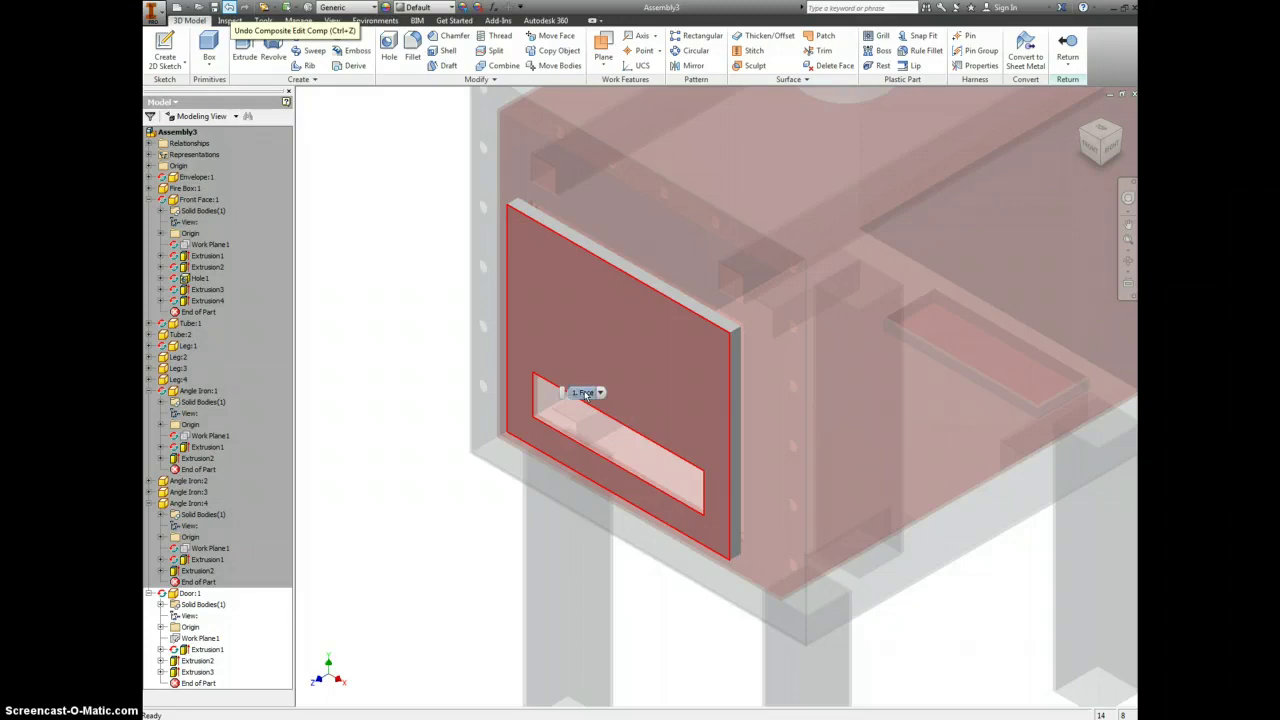
click(667, 434)
right_click(667, 434)
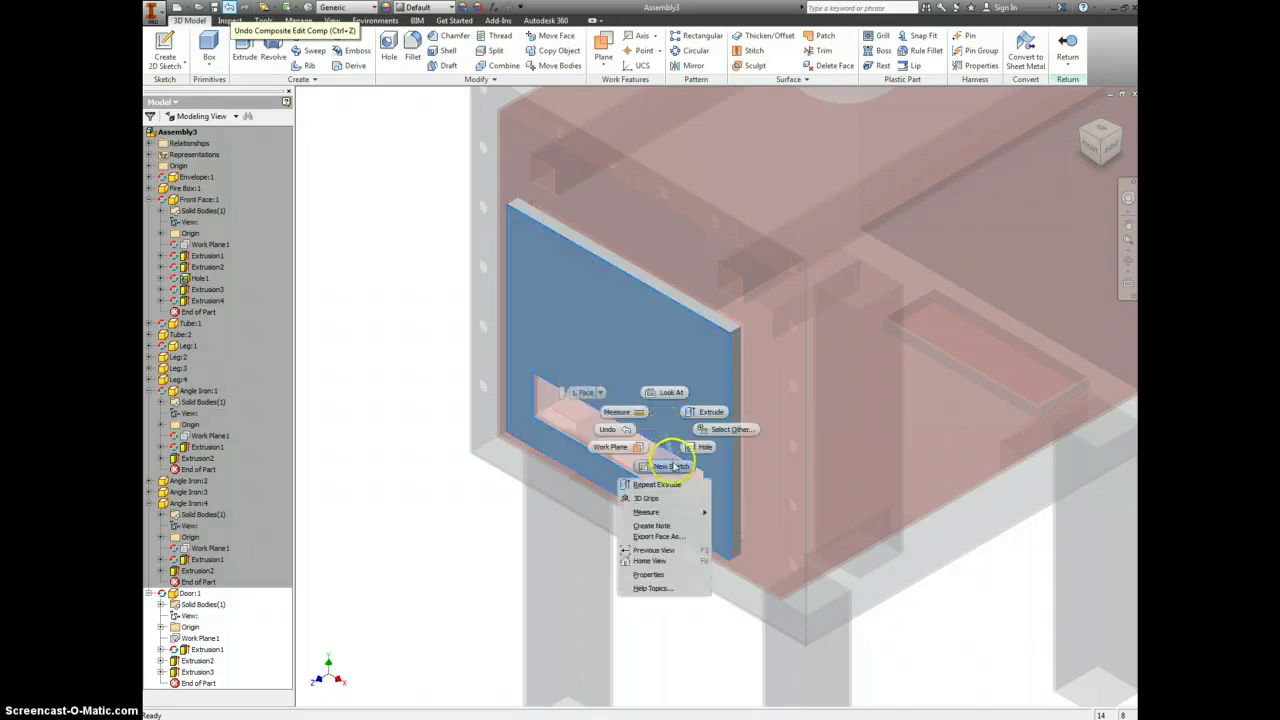
click(674, 467)
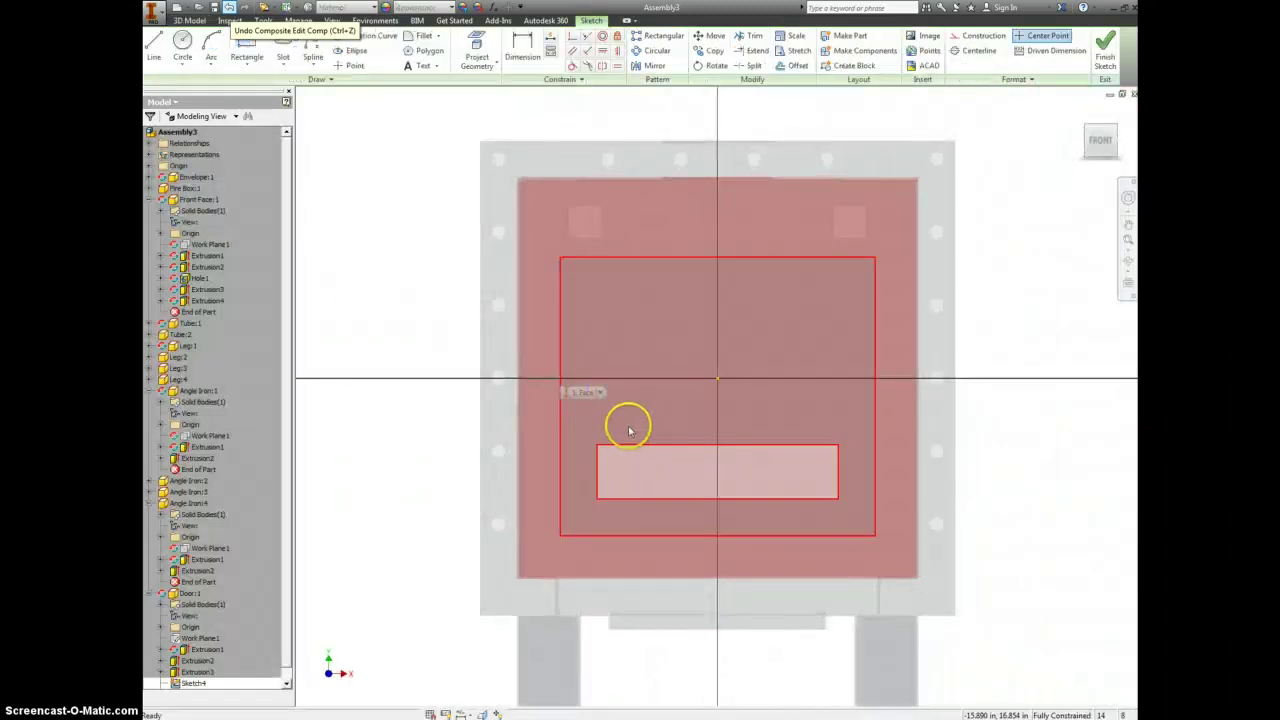
right_click(629, 430)
click(660, 408)
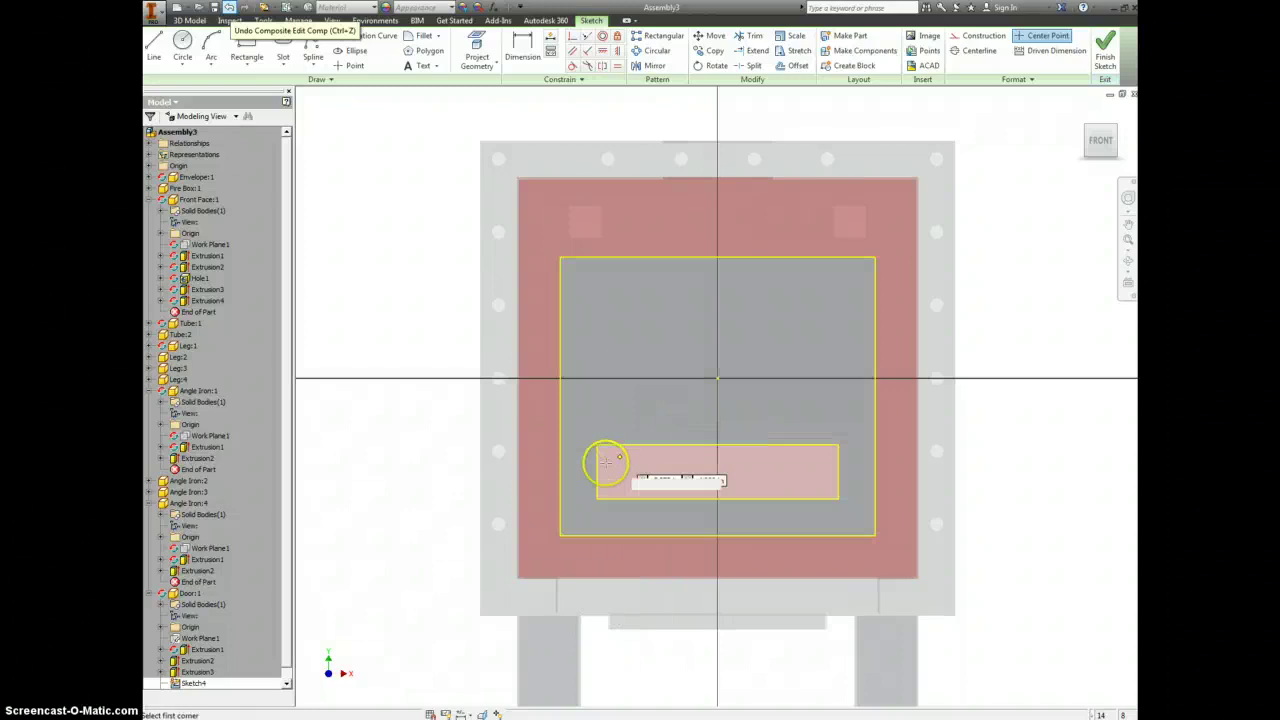
click(597, 446)
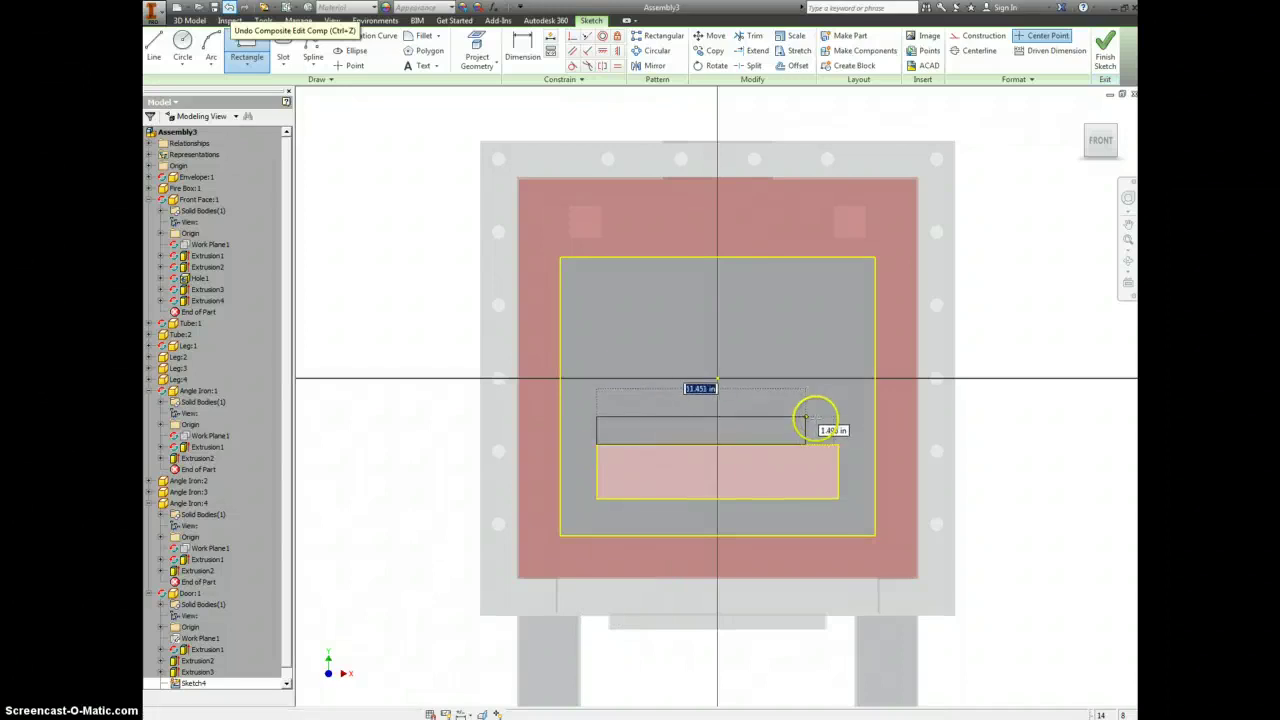
click(838, 426)
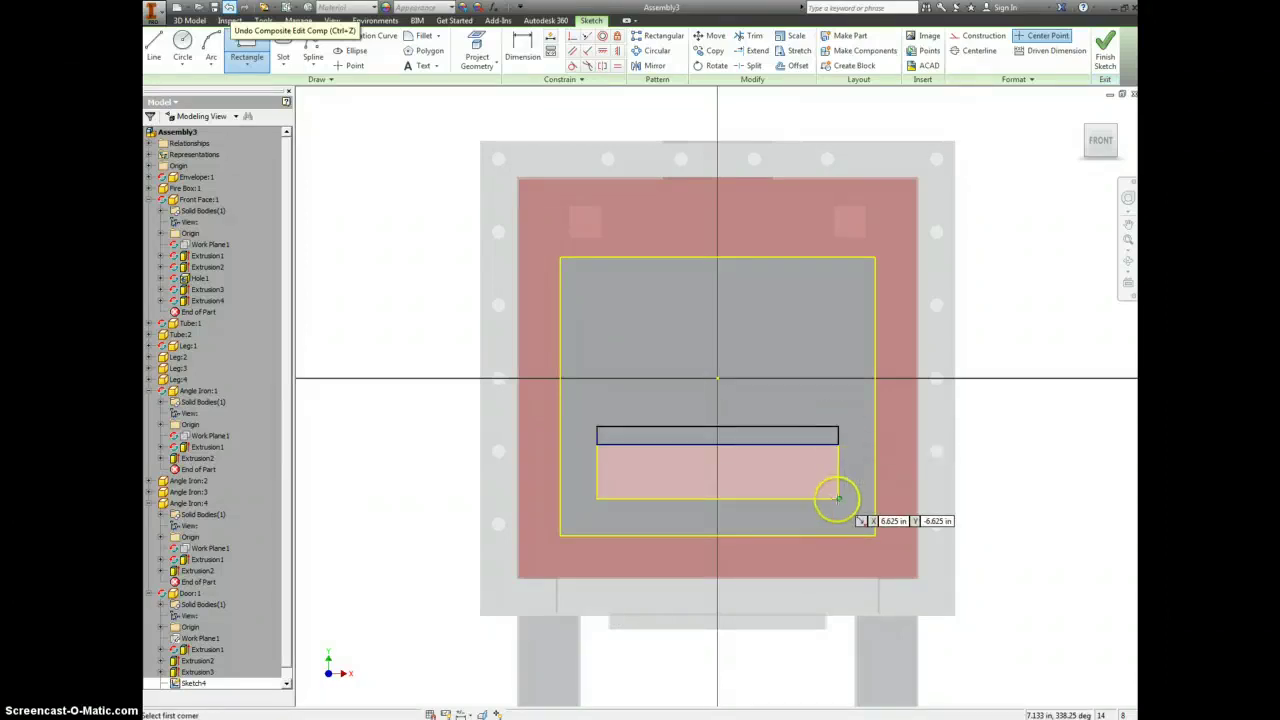
click(838, 498)
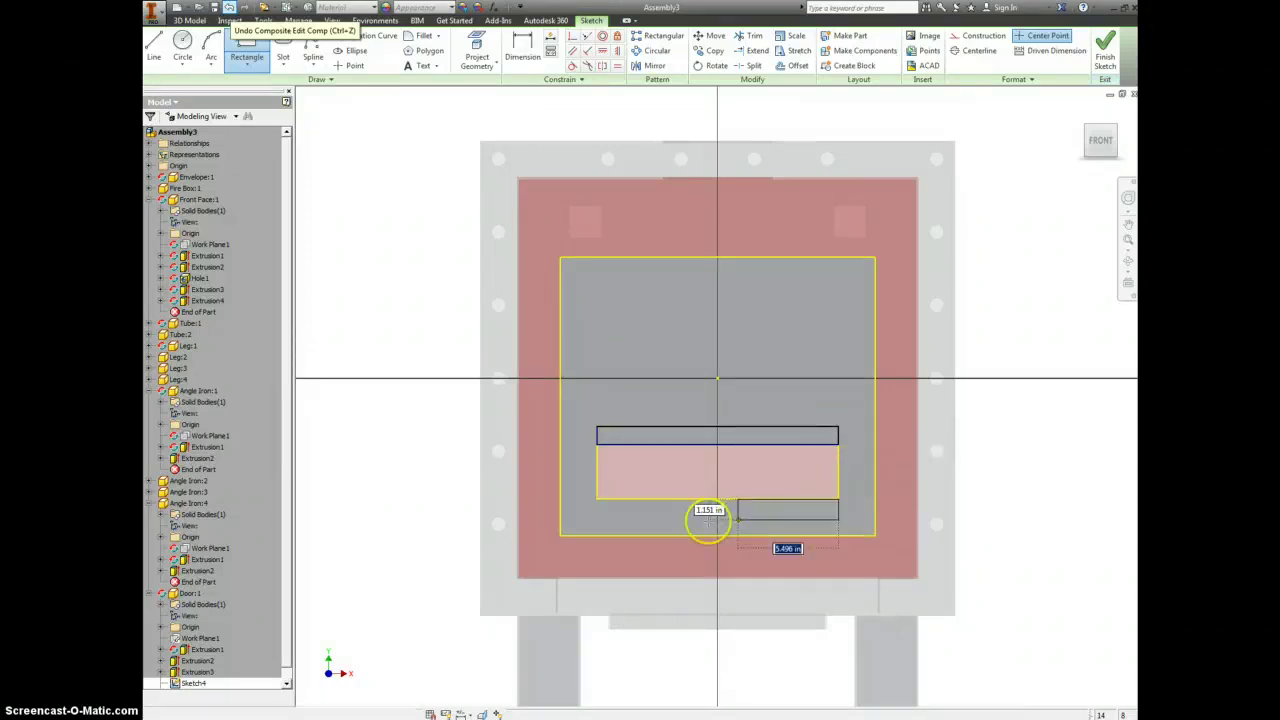
click(597, 516)
- Dimension the heights of the lower and upper strip rectangles to .125 in each
key(d)
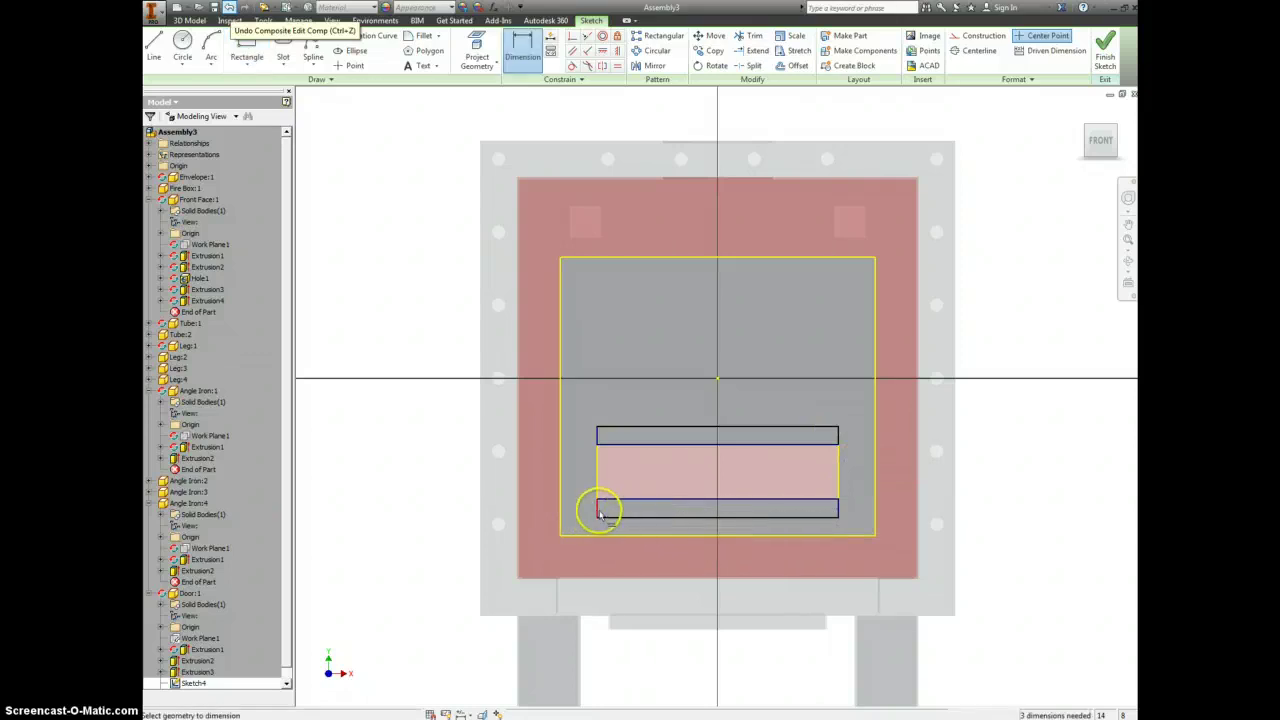
click(598, 509)
click(584, 514)
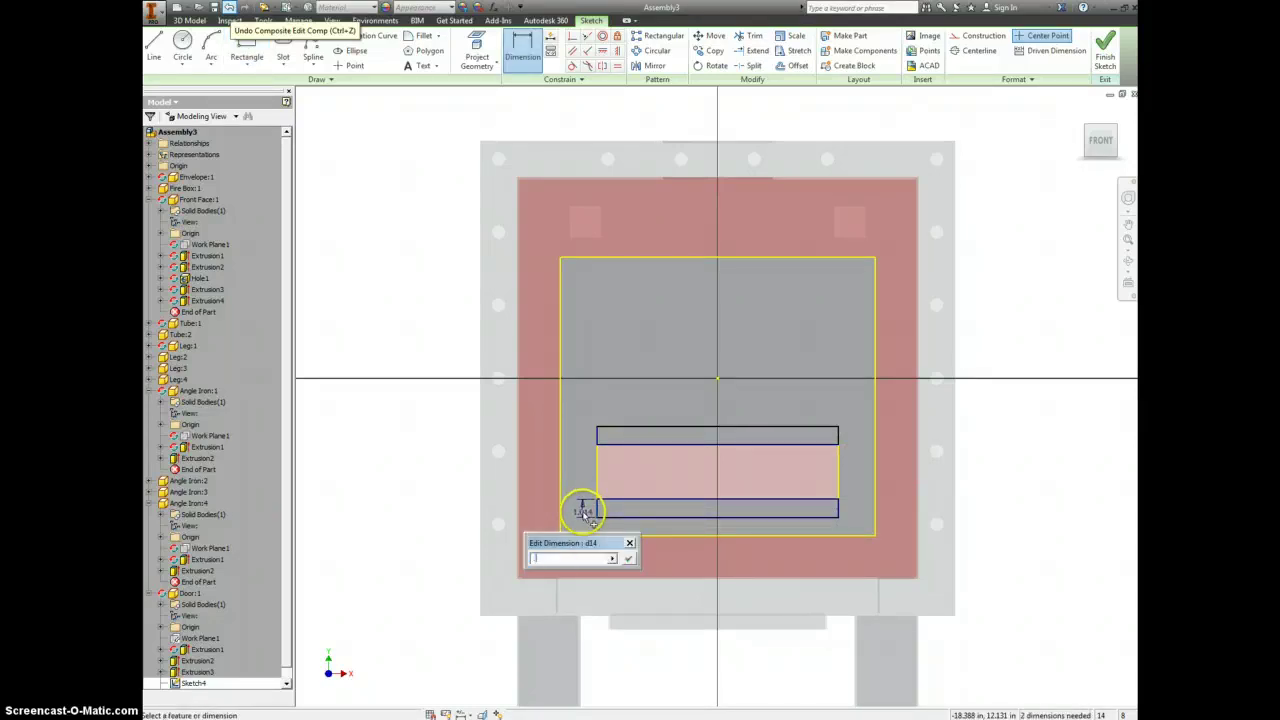
key(Return)
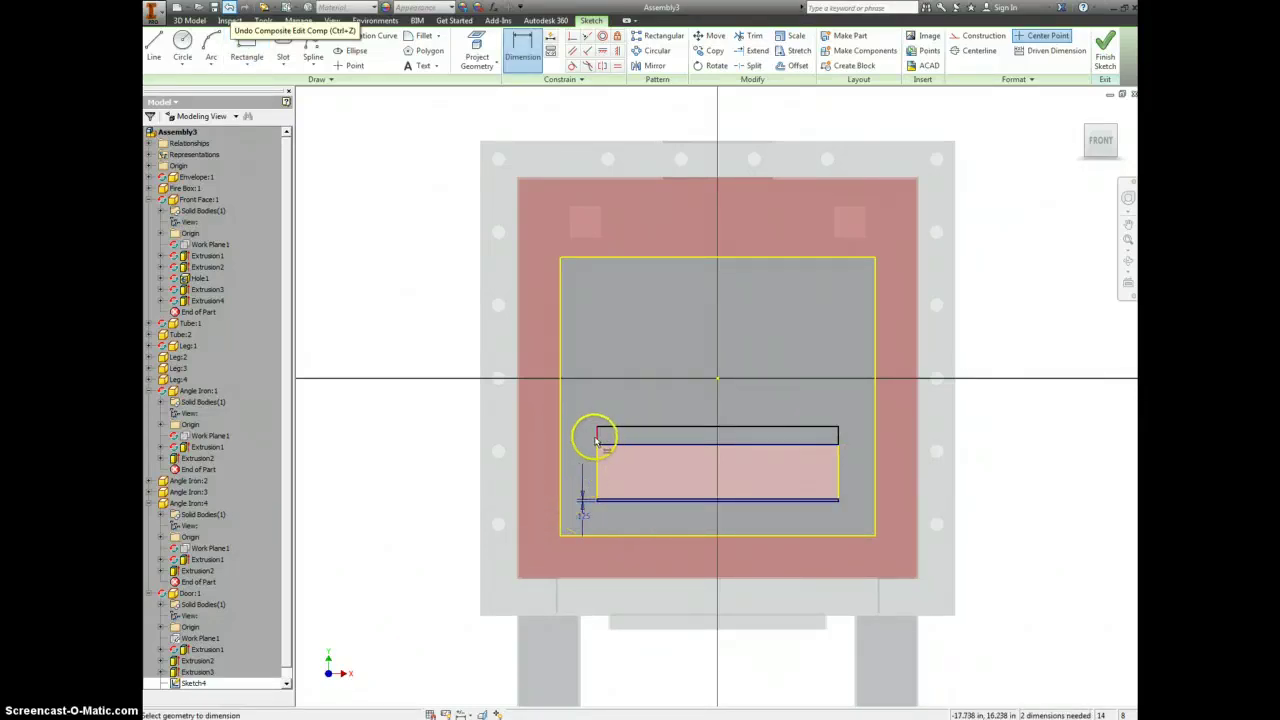
click(597, 440)
click(584, 437)
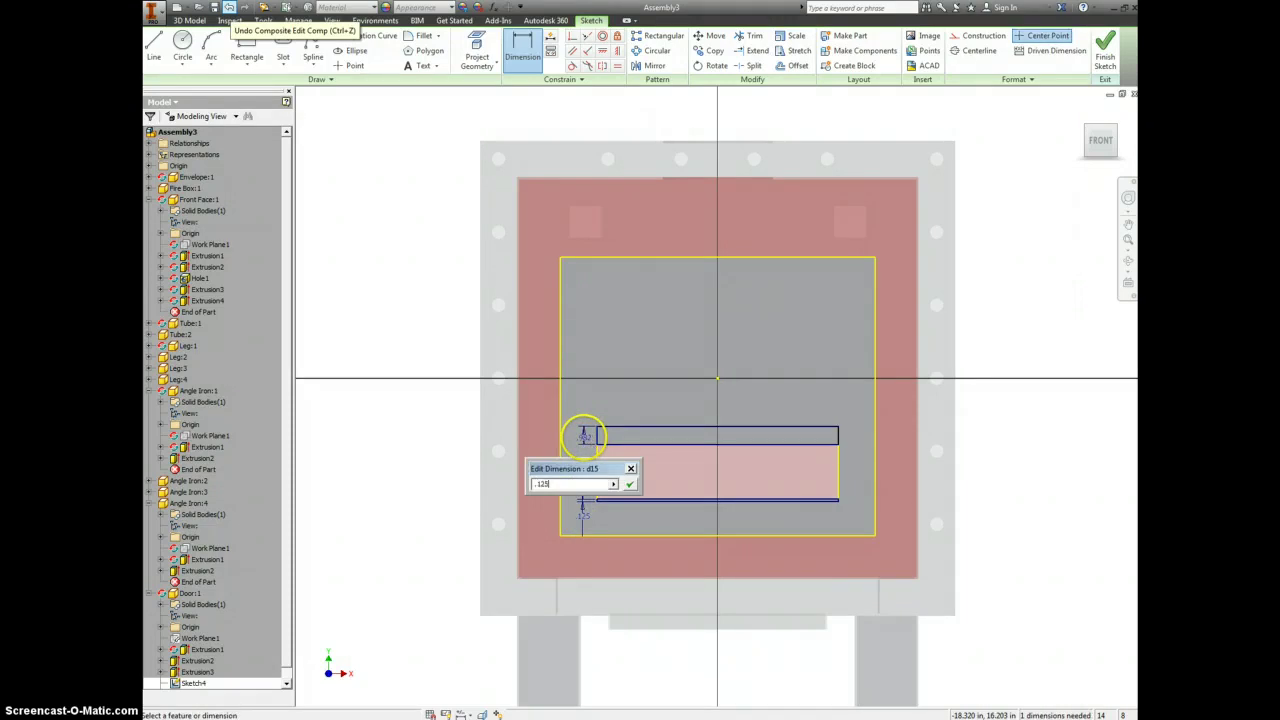
key(Return)
- Extrude both thin strips along the slot .5 in outward from the door face
key(e)
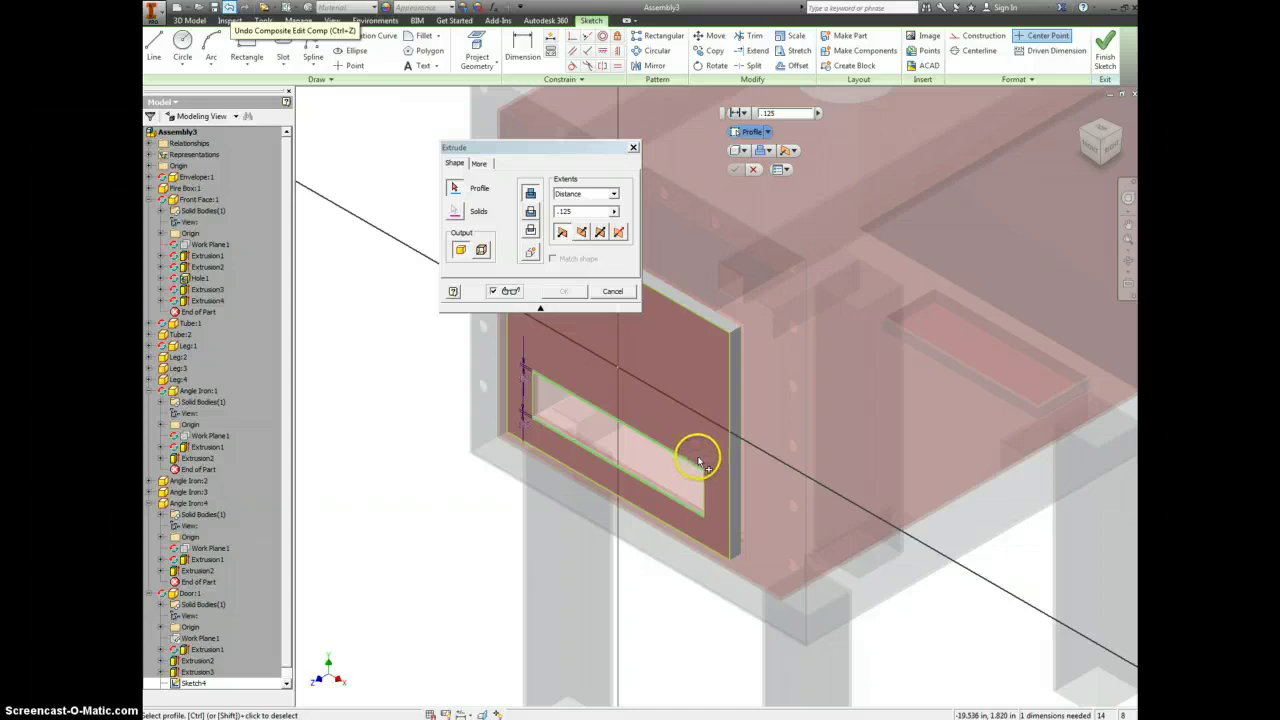
scroll(686, 467, up, 5)
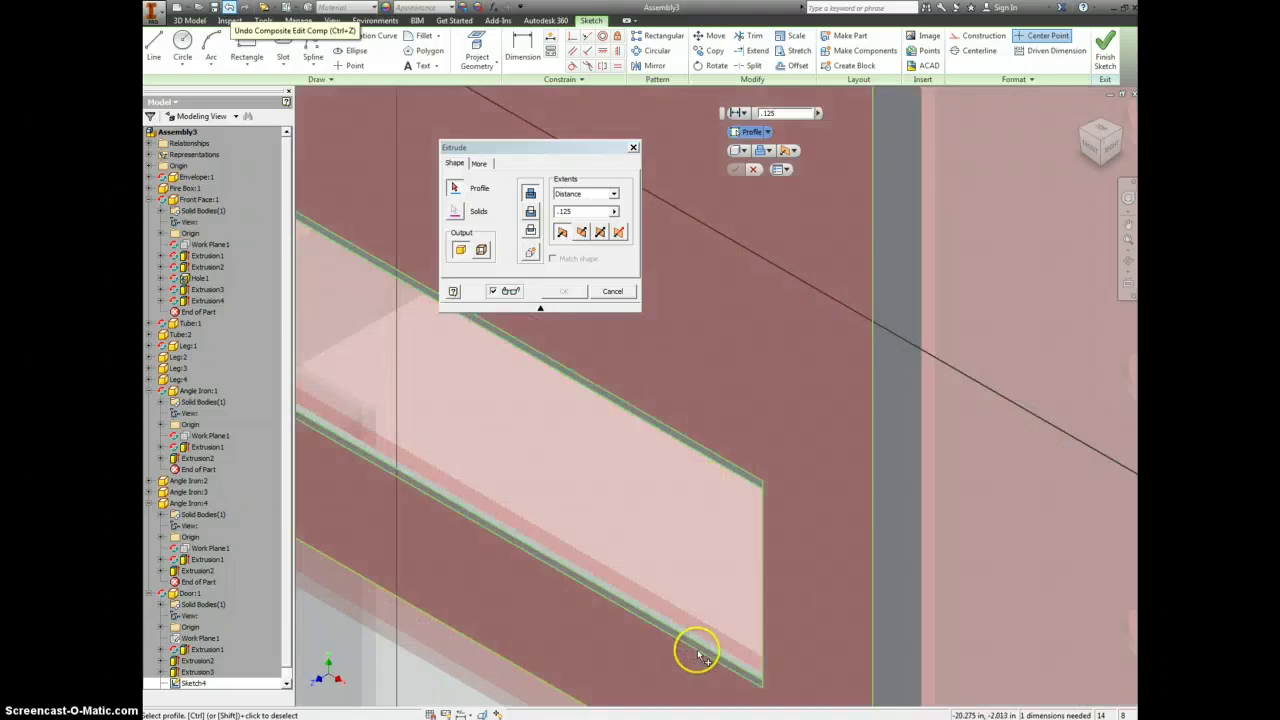
click(698, 655)
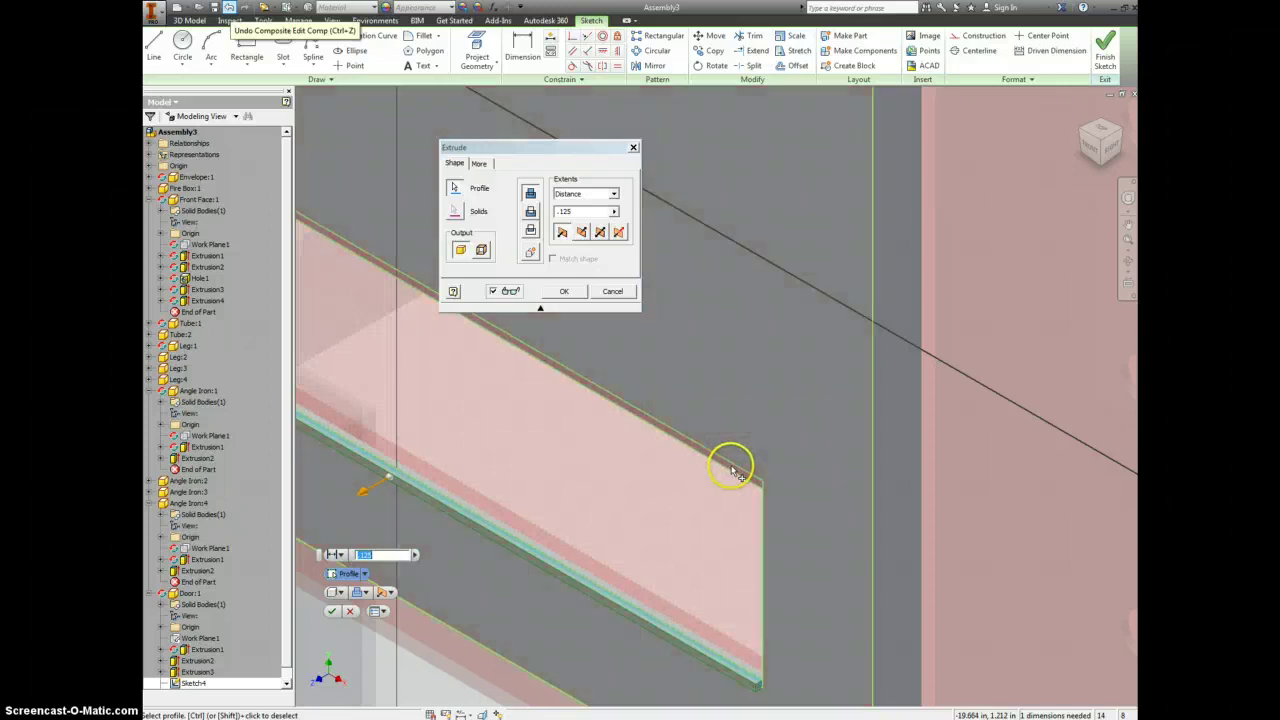
scroll(753, 480, up, 3)
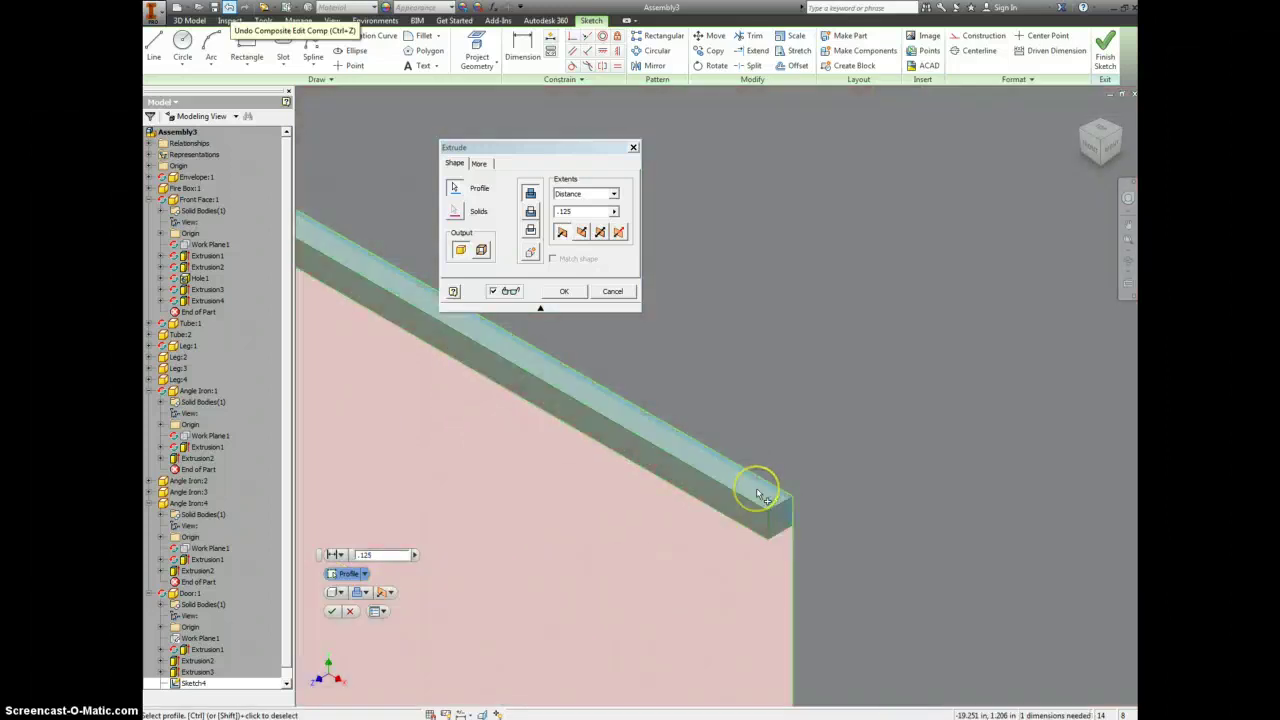
scroll(757, 493, down, 5)
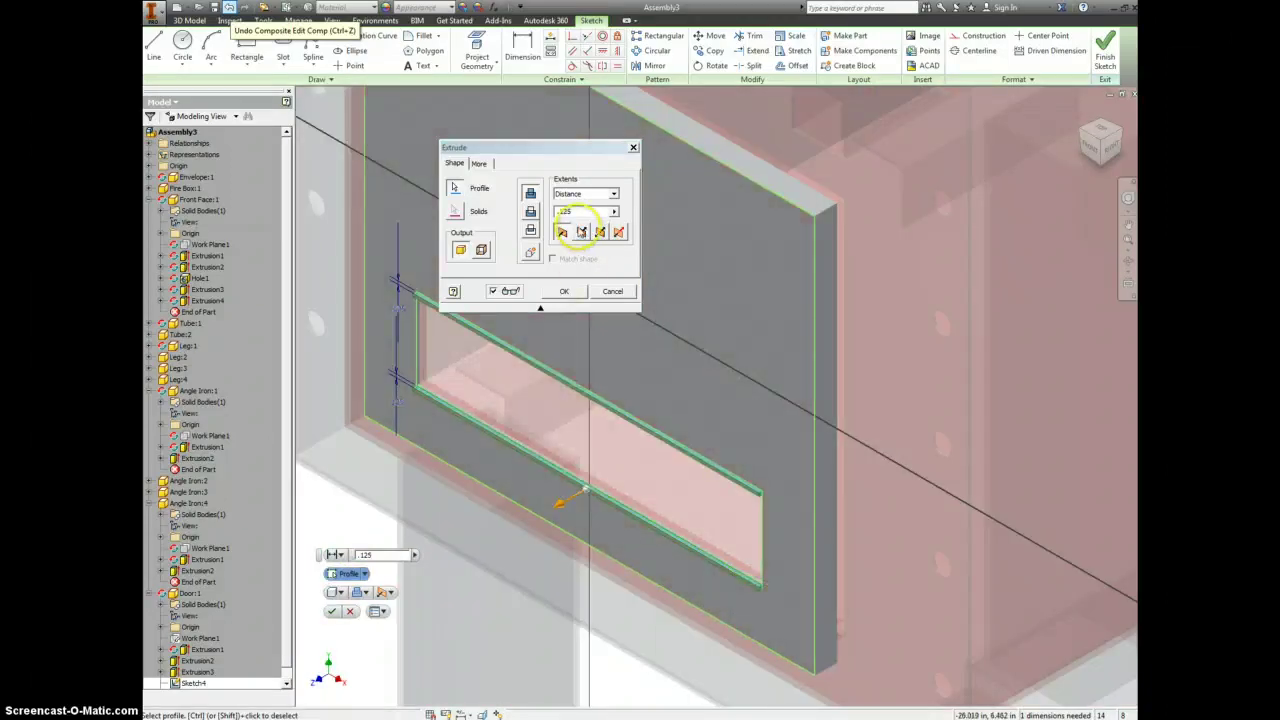
click(575, 212)
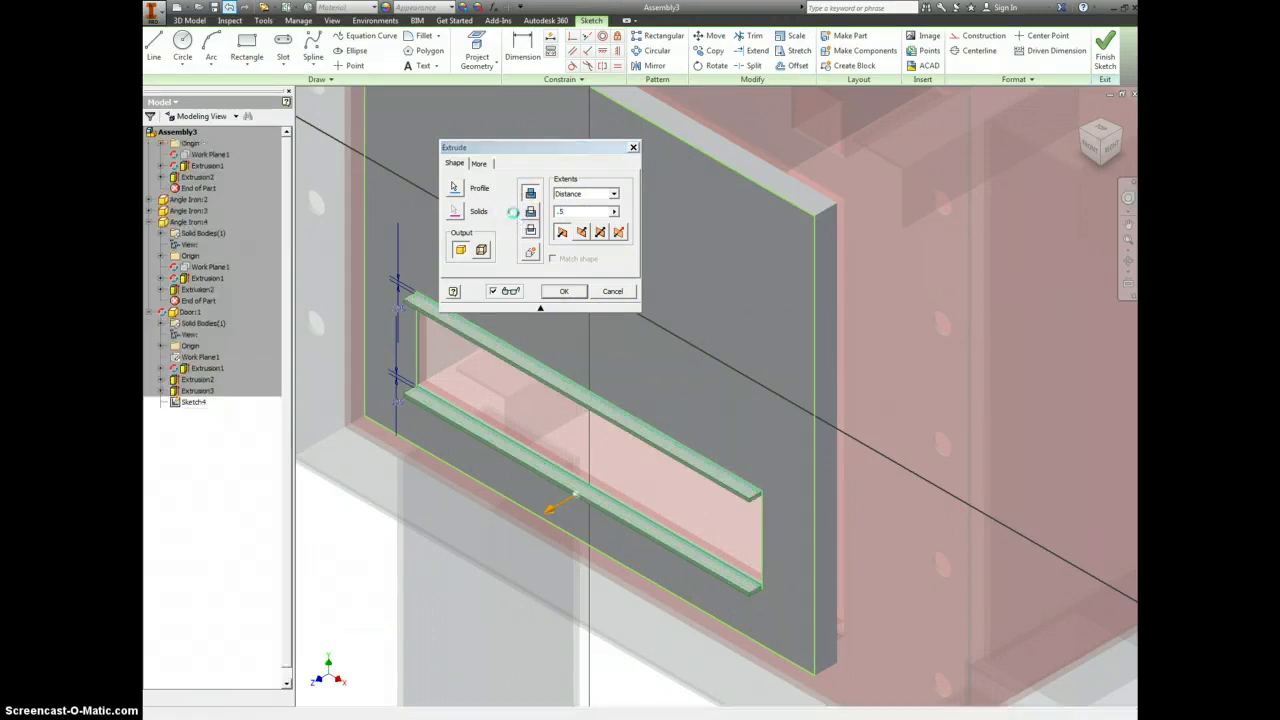
key(Return)
- Start a sketch on the front face of the upper rail and project the outlines of both rail faces
scroll(617, 416, down, 5)
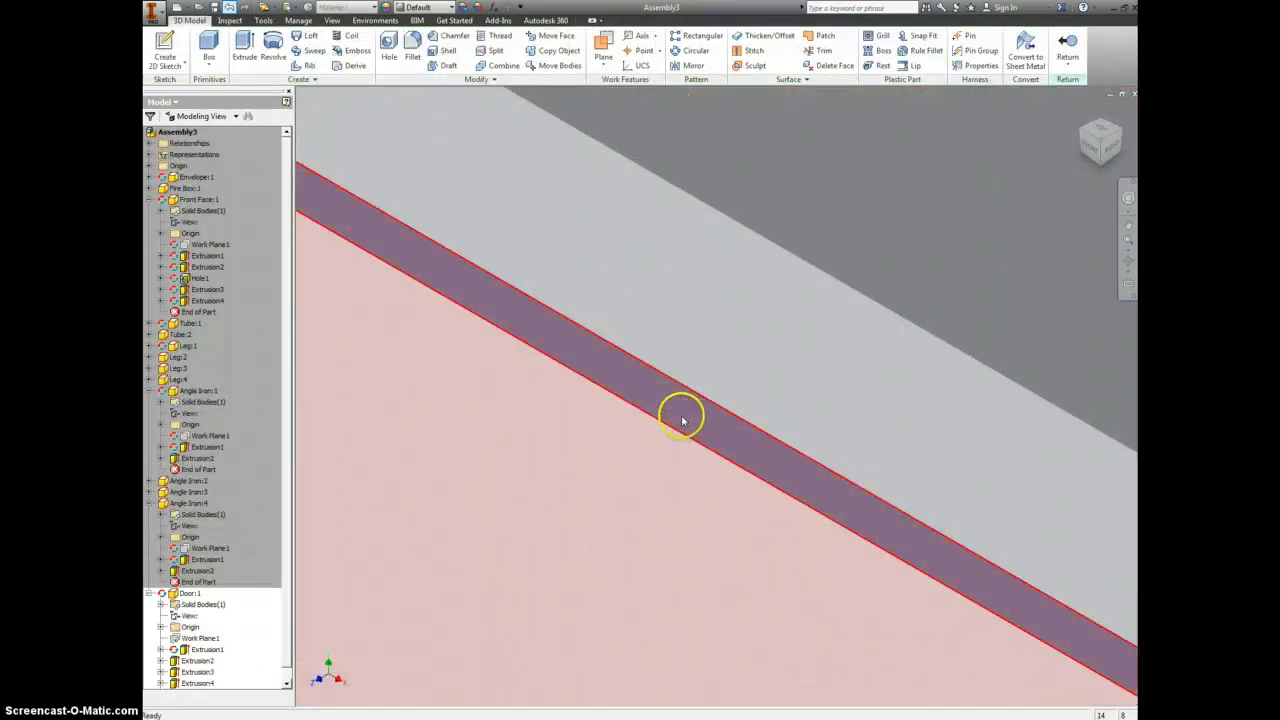
right_click(682, 421)
click(686, 450)
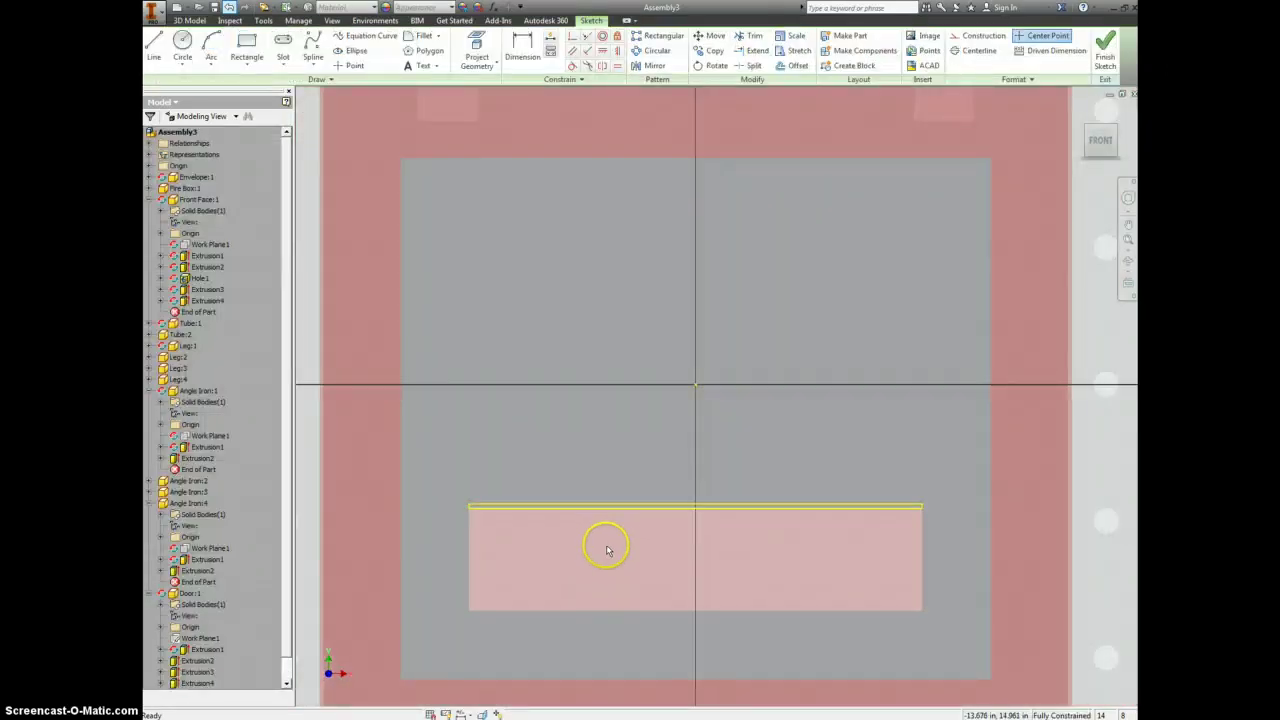
click(477, 45)
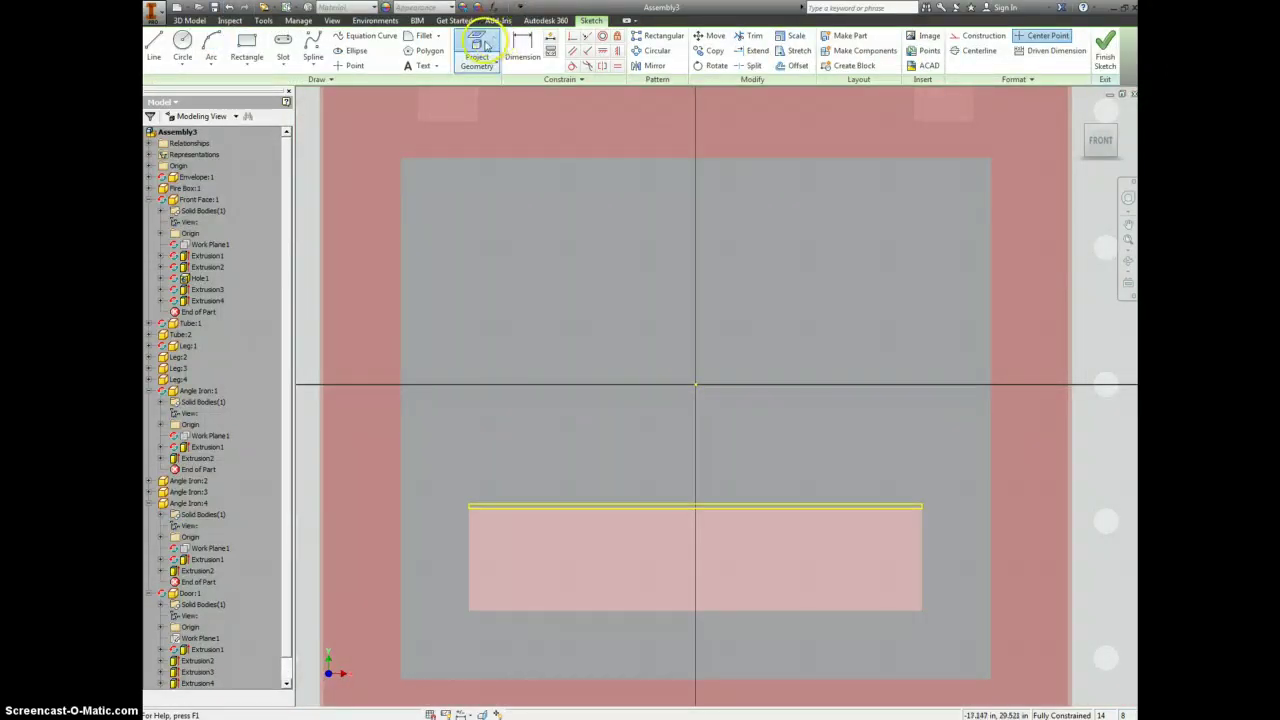
scroll(468, 645, up, 5)
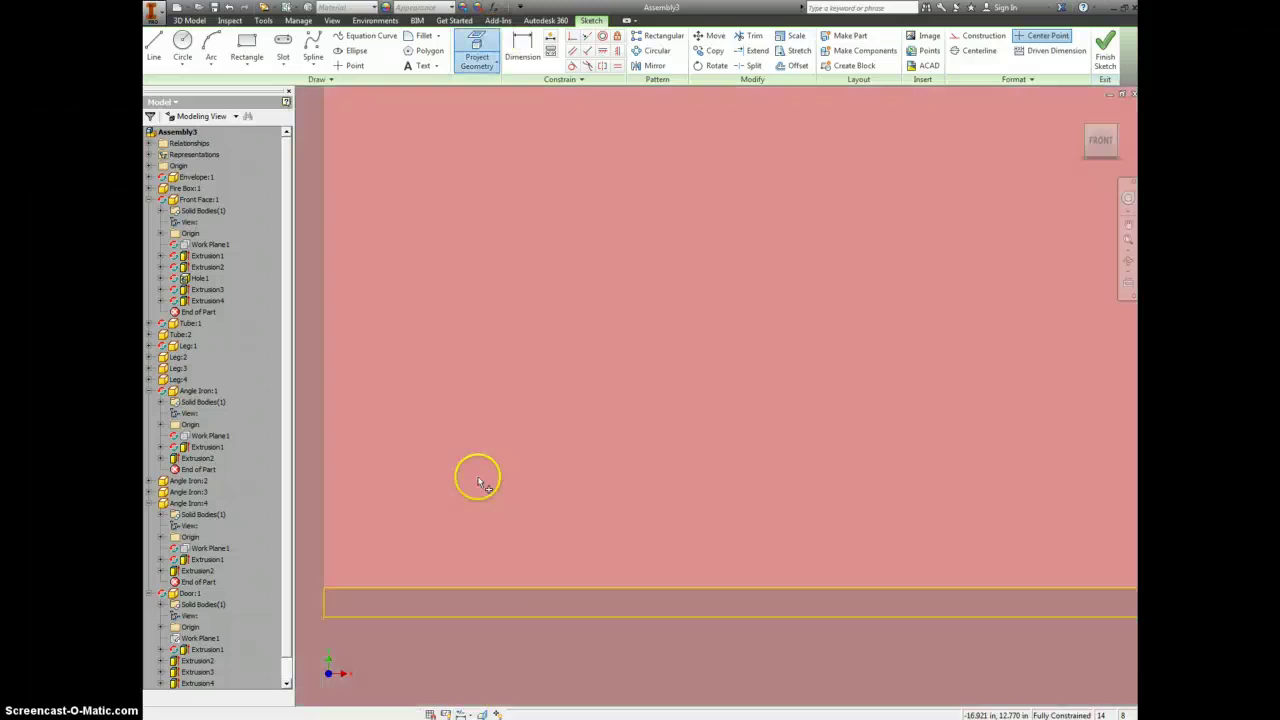
scroll(485, 477, down, 3)
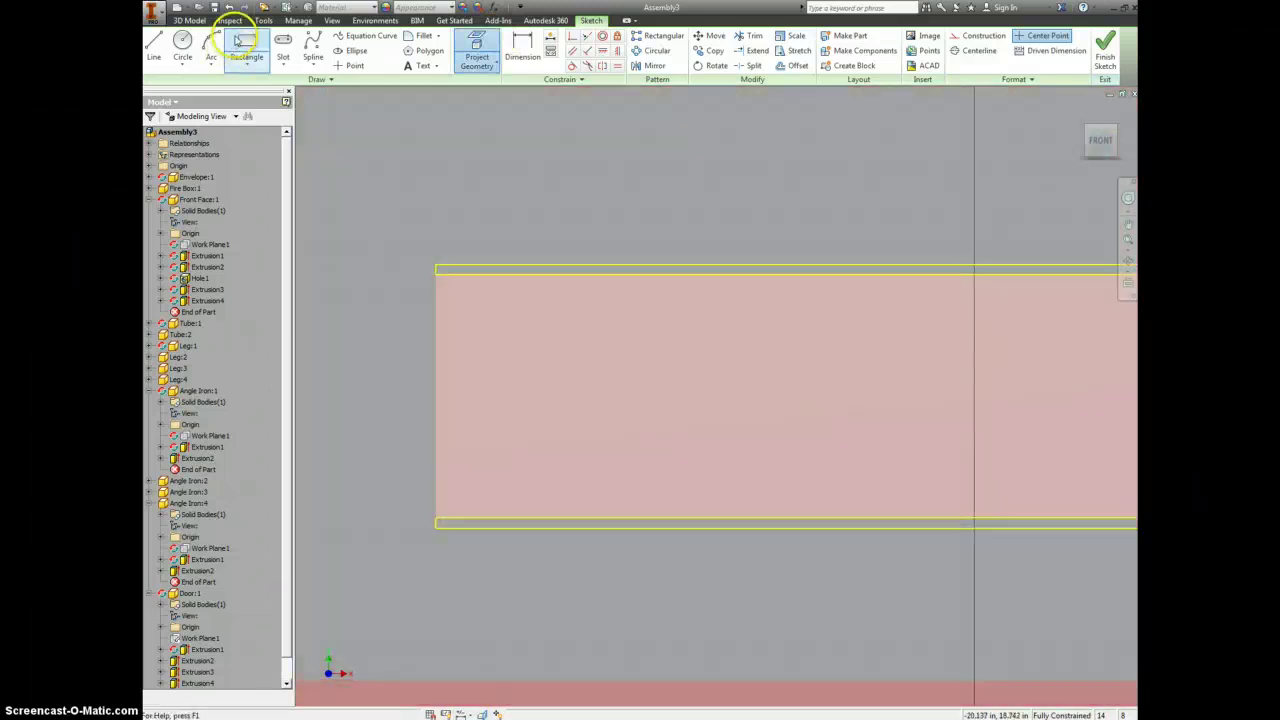
- Draw two full-width rectangles from the rails' outer edges into the slot, the upper about 0.8 in high and the lower about 0.74 in
click(240, 42)
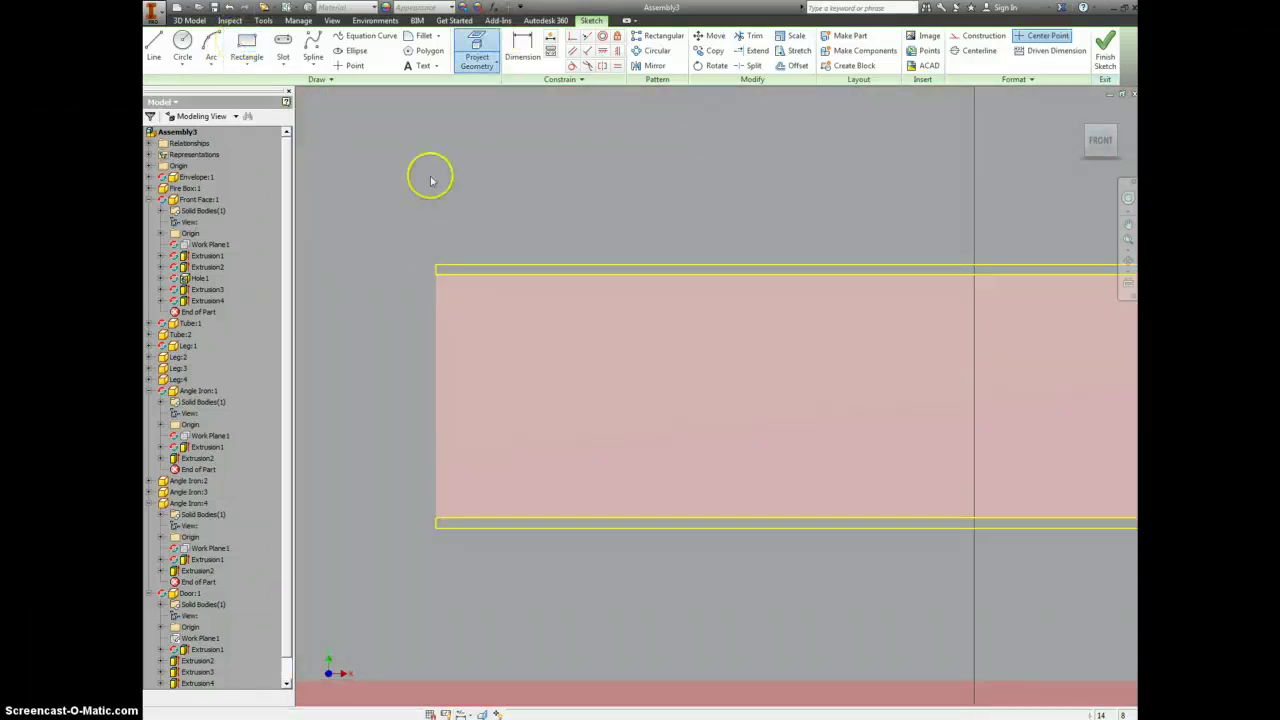
click(436, 267)
scroll(823, 345, down, 2)
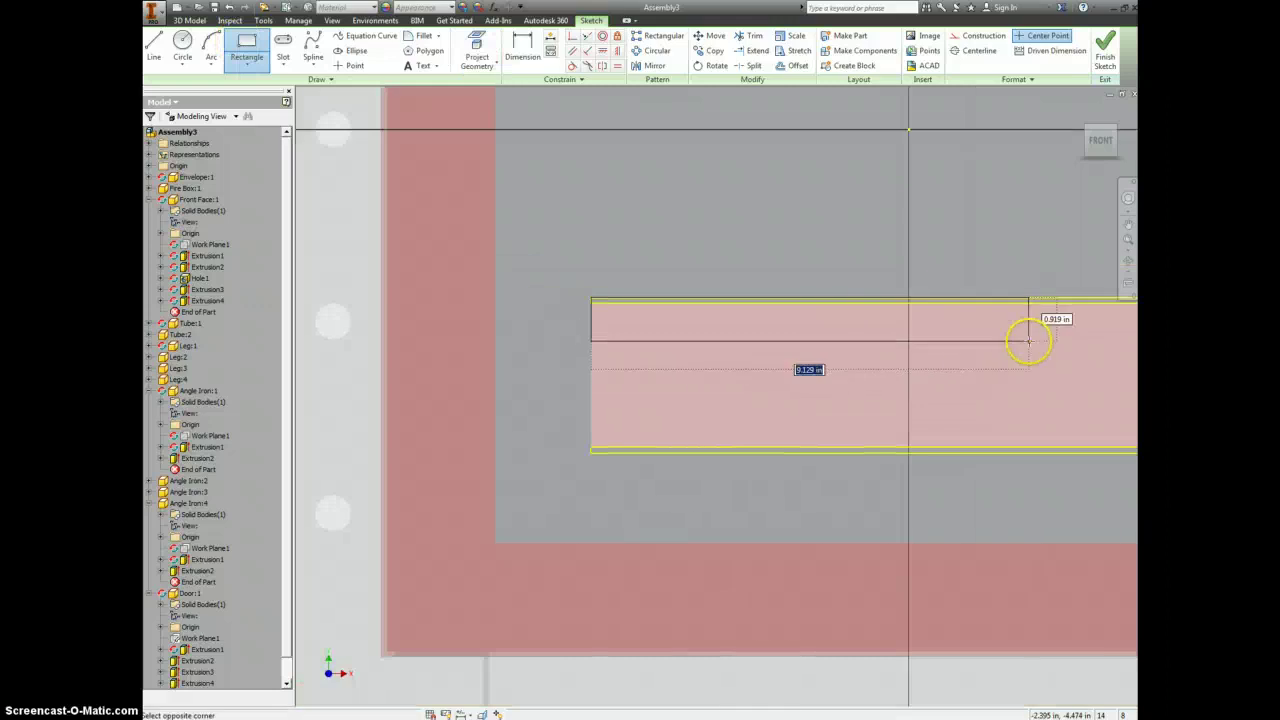
middle_drag(1026, 340, 846, 351)
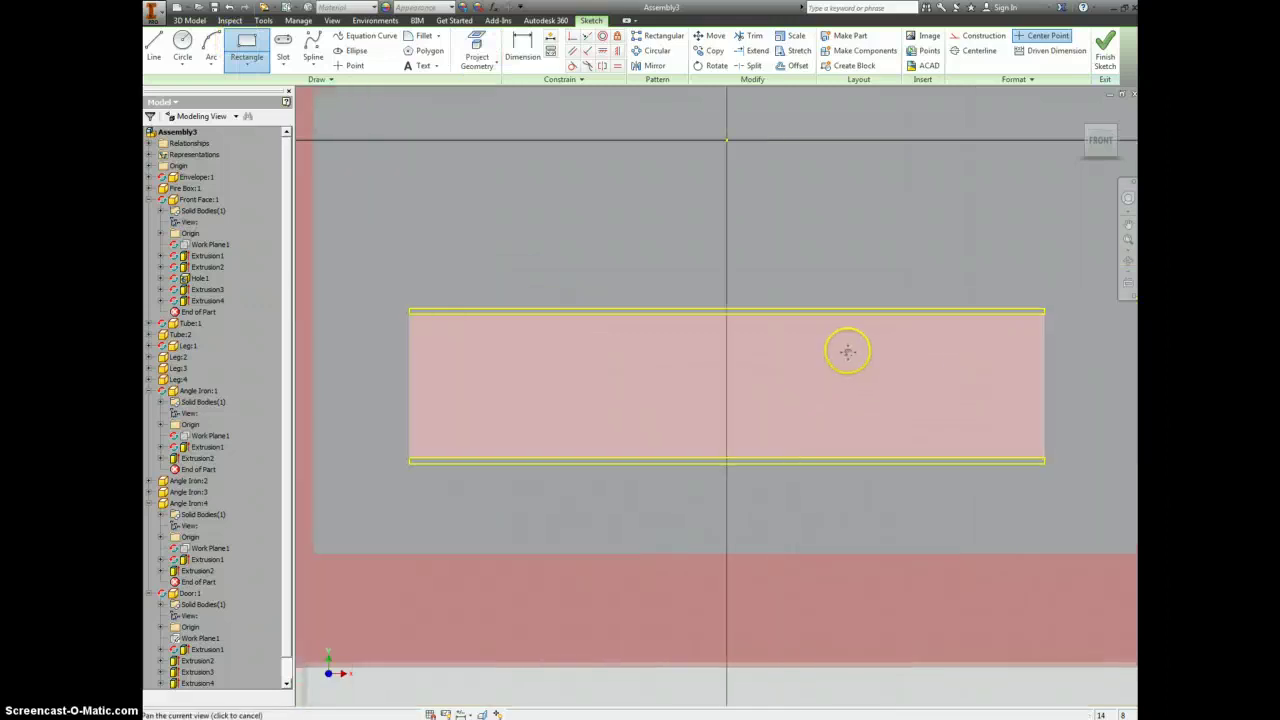
click(1043, 346)
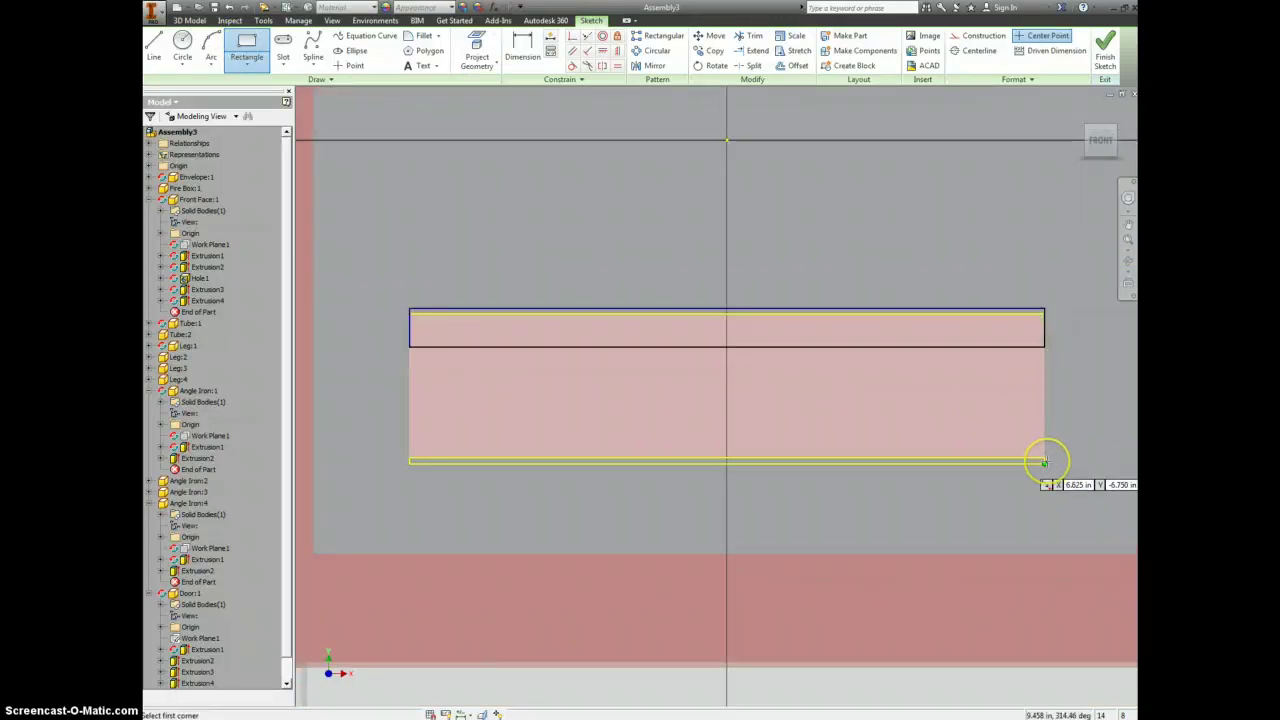
click(1044, 461)
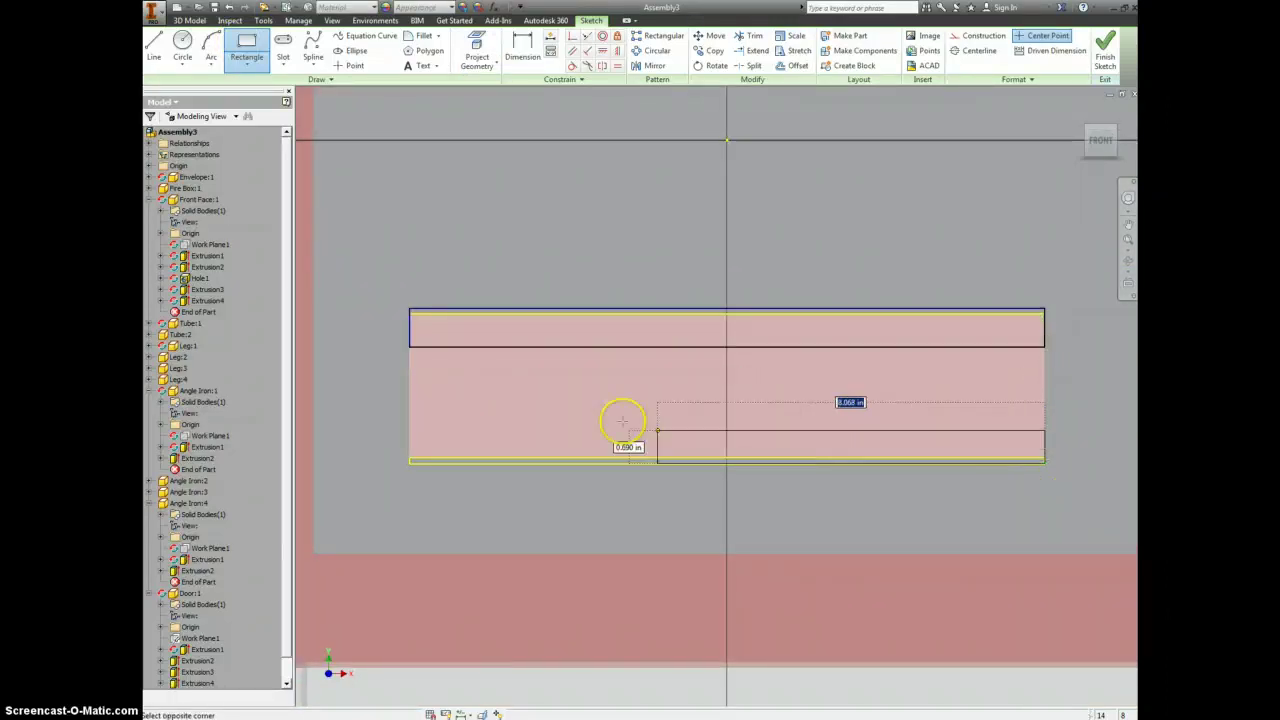
click(408, 428)
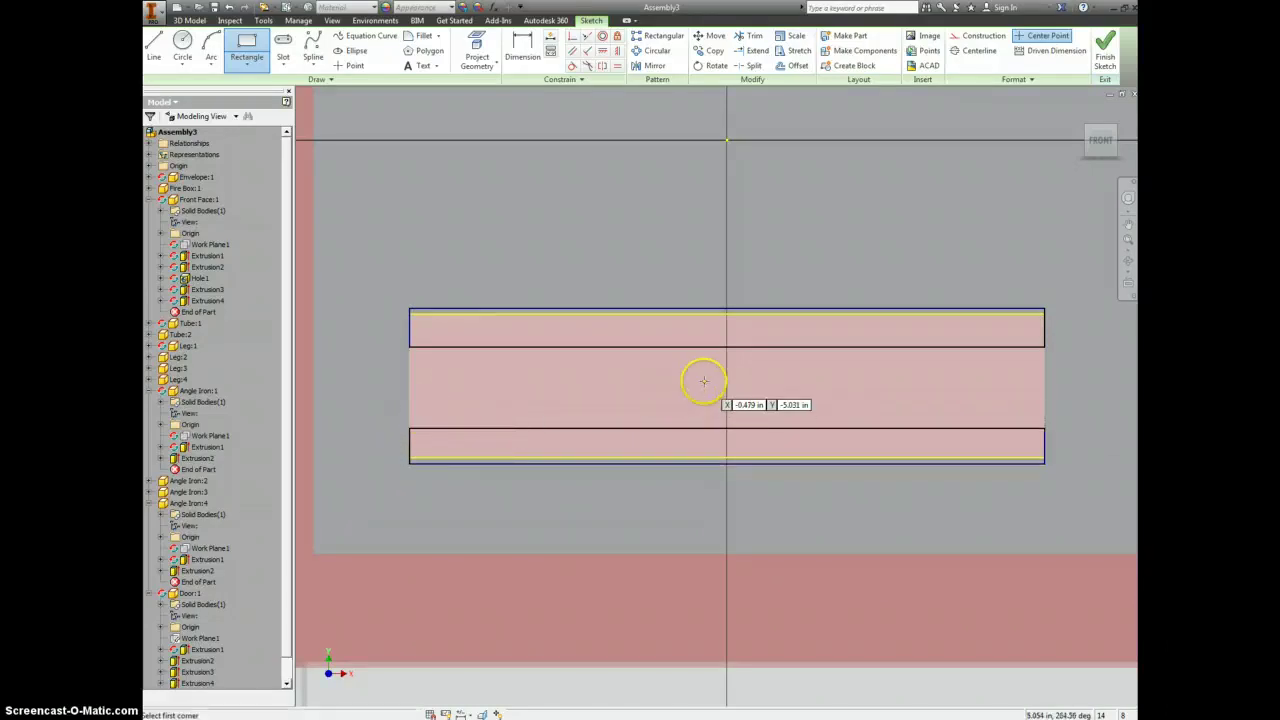
- Dimension the heights of the lower and upper rectangles to .25 in each
key(d)
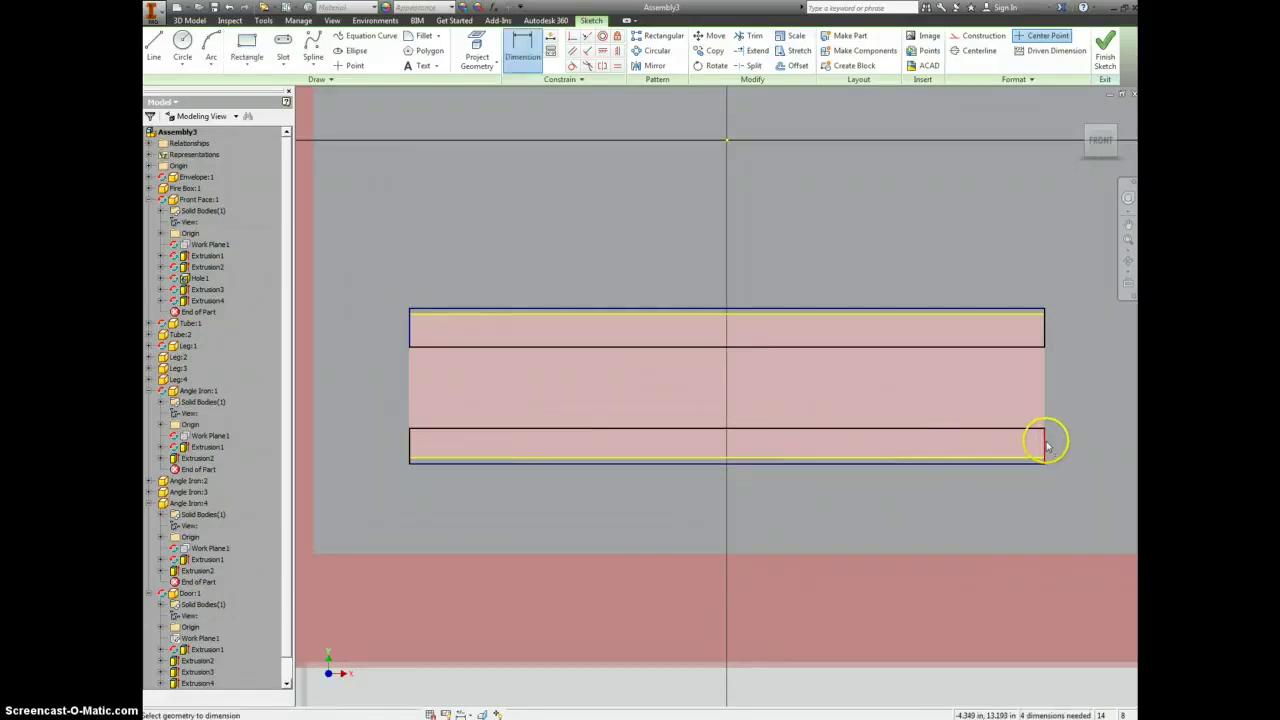
click(1046, 445)
click(1064, 442)
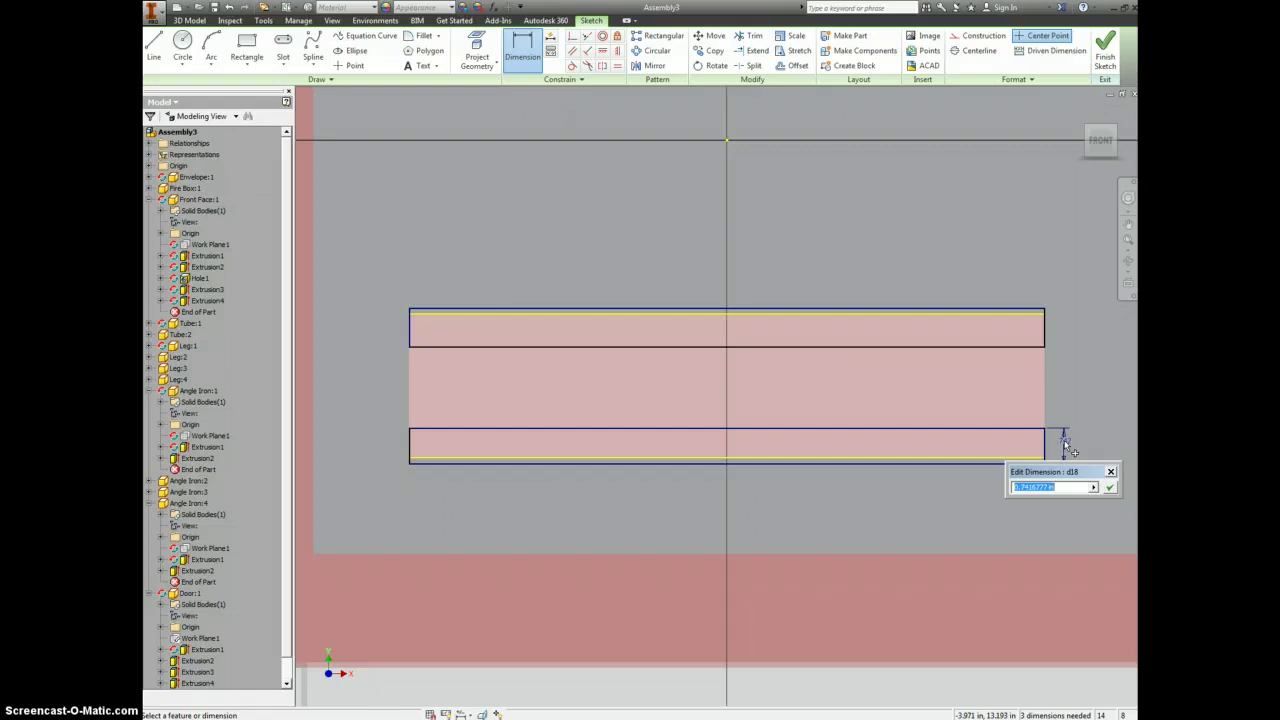
text(.25)
key(Return)
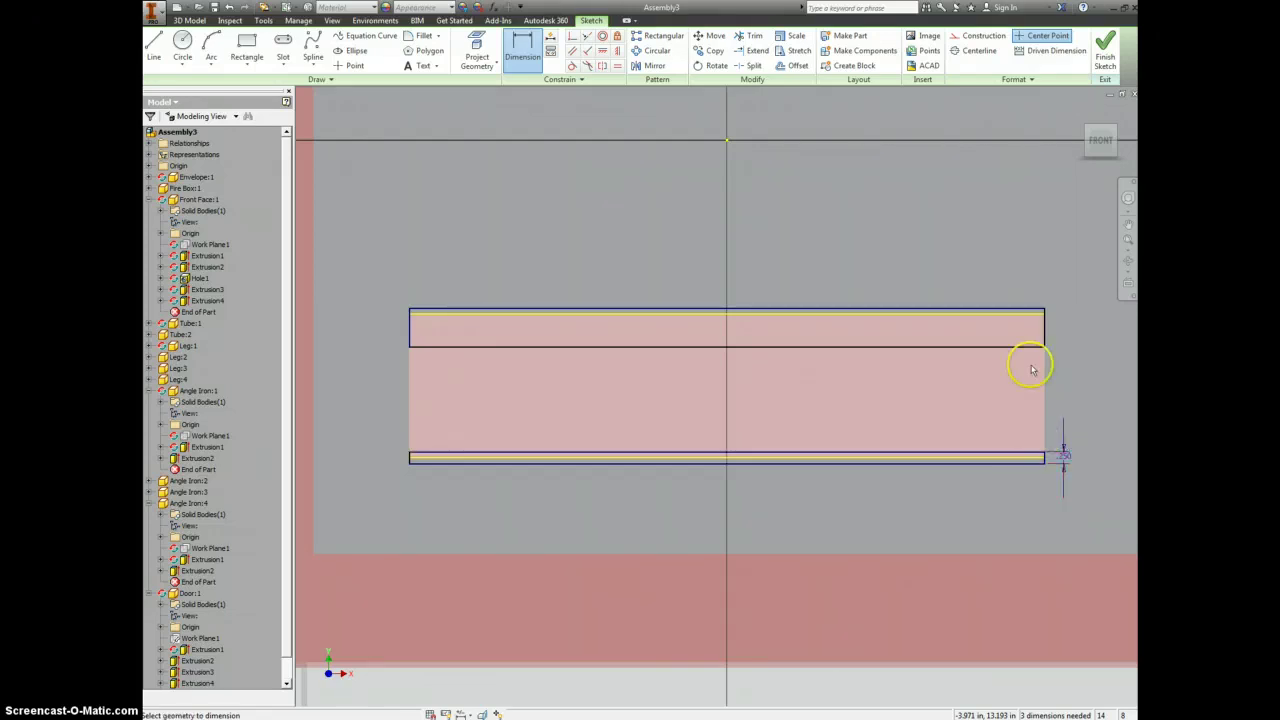
click(1044, 330)
click(1064, 340)
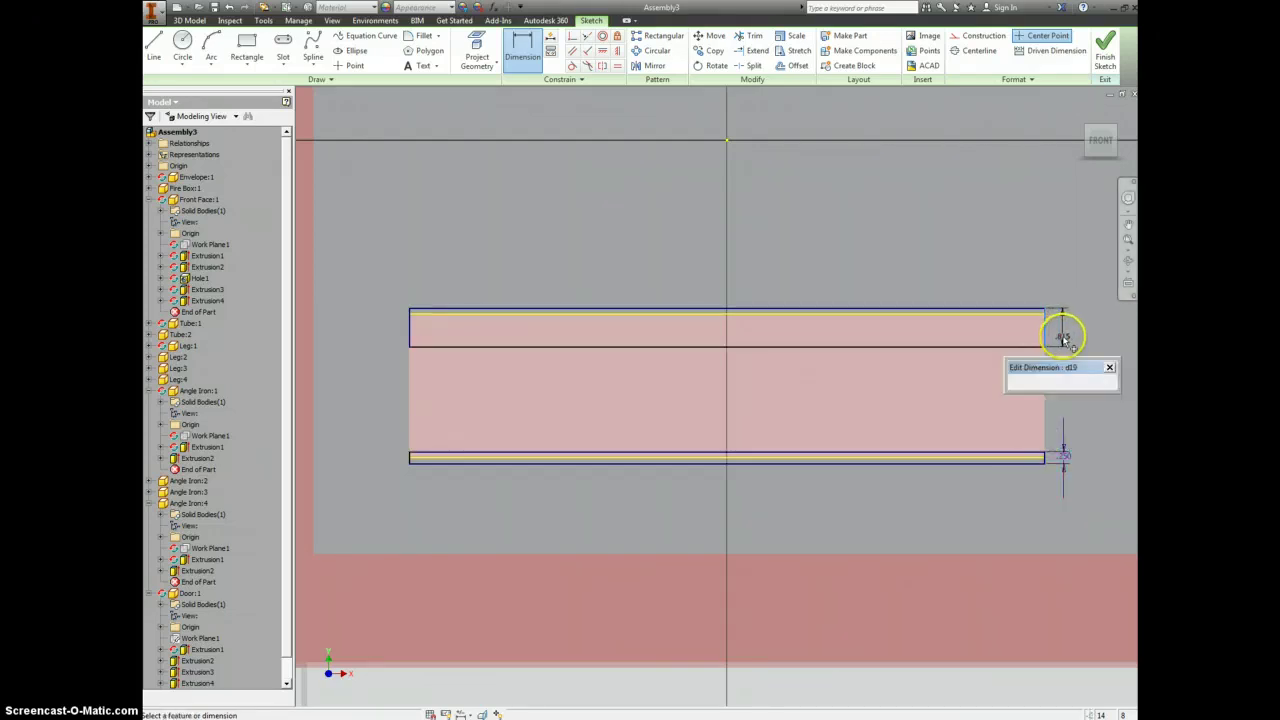
text(.25)
key(Return)
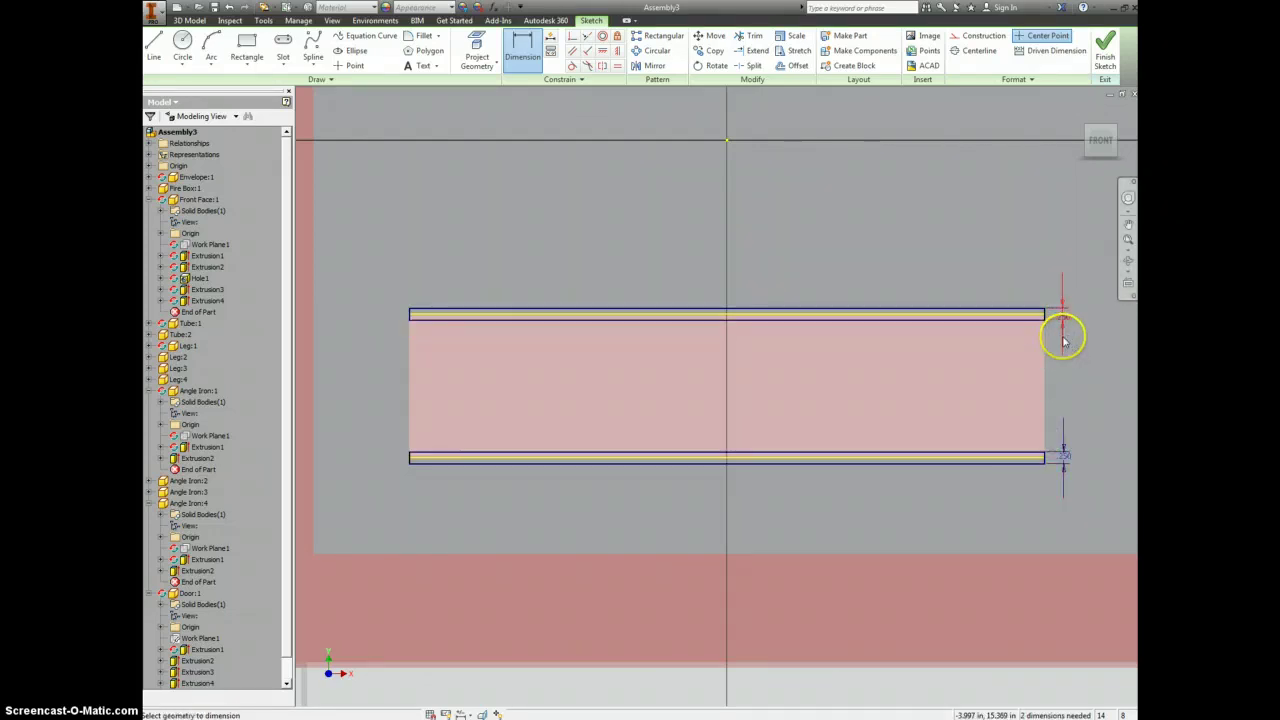
- Extrude both rectangles .125 in outward to form lips on the slot's rails
key(e)
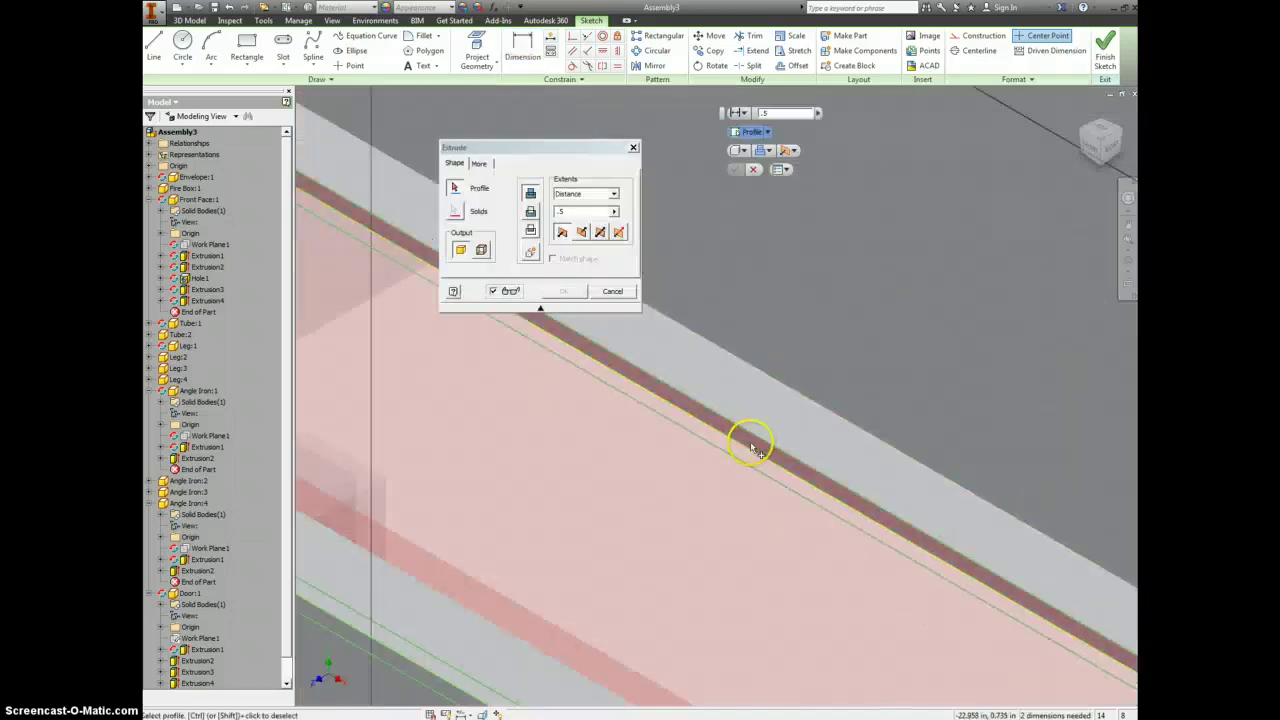
click(752, 448)
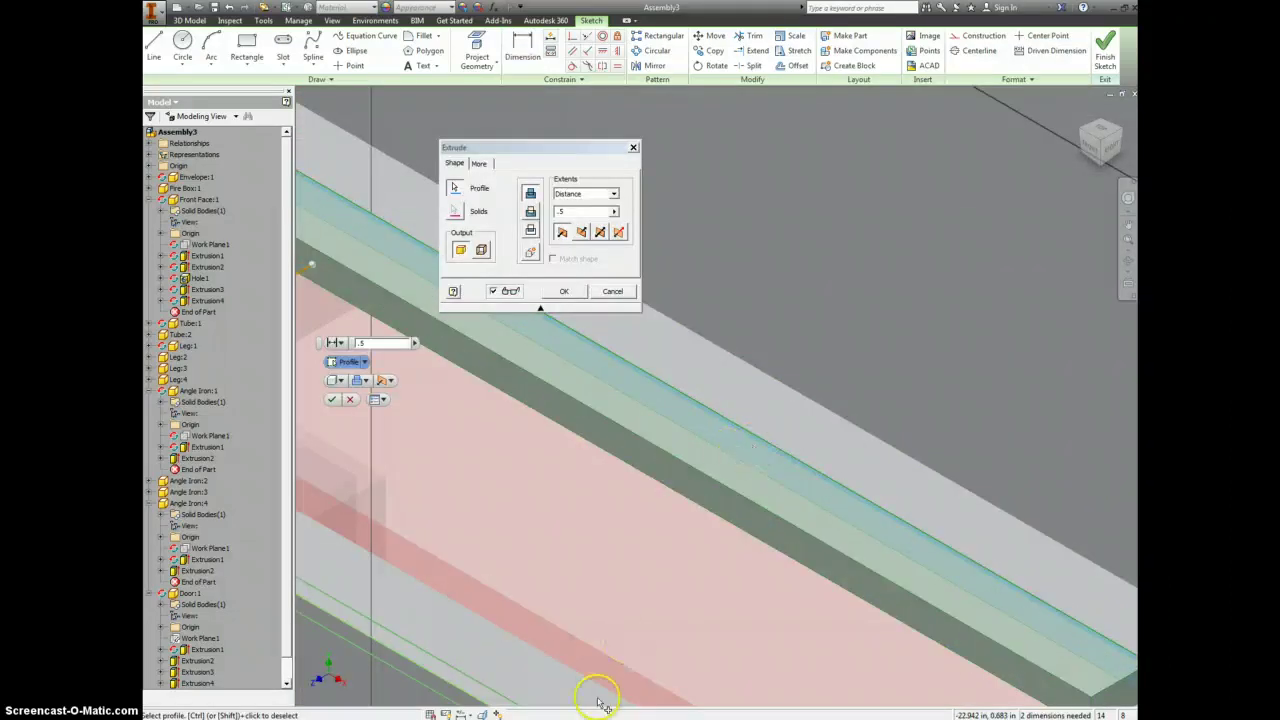
scroll(578, 673, down, 2)
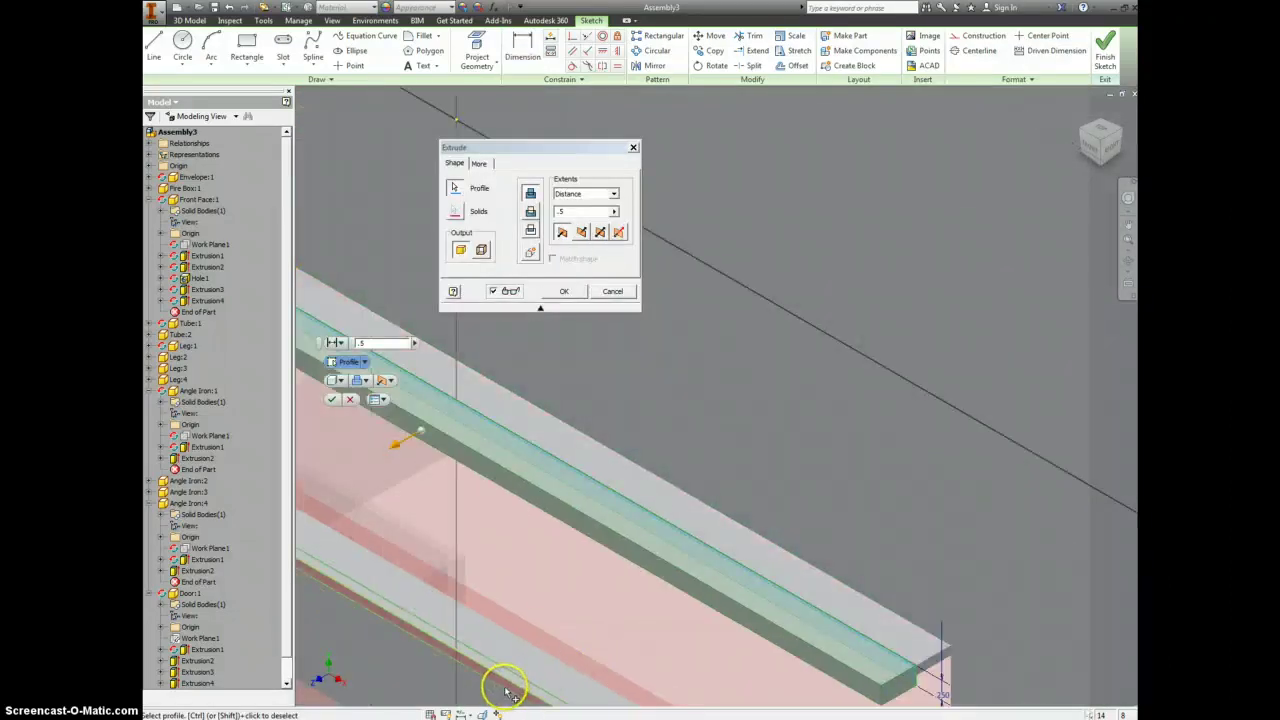
click(507, 688)
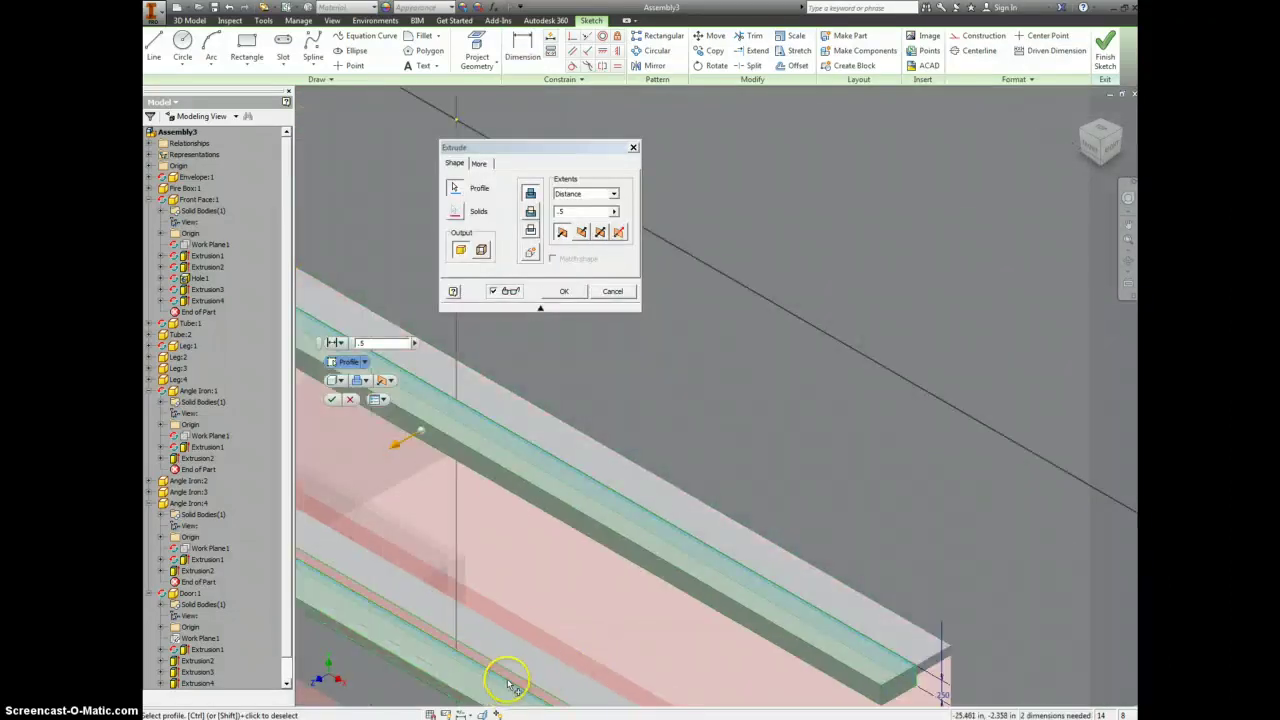
click(570, 212)
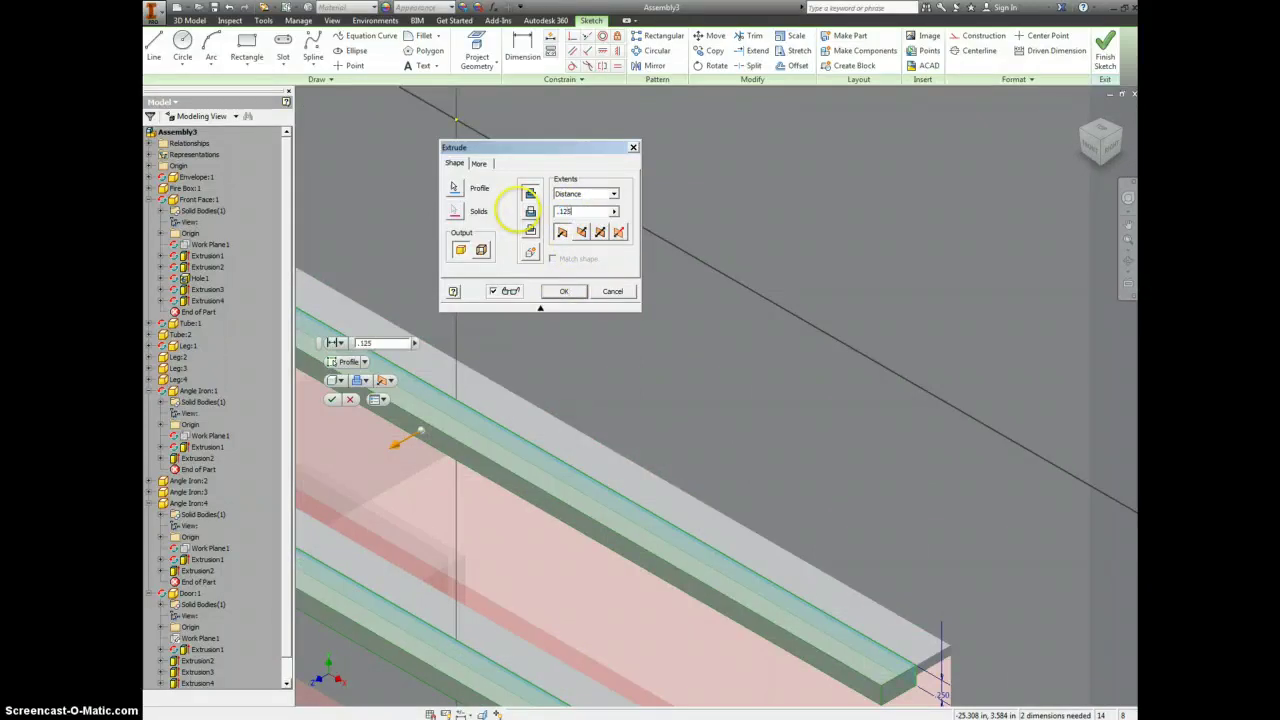
text(.125)
key(Return)
scroll(655, 318, down, 3)
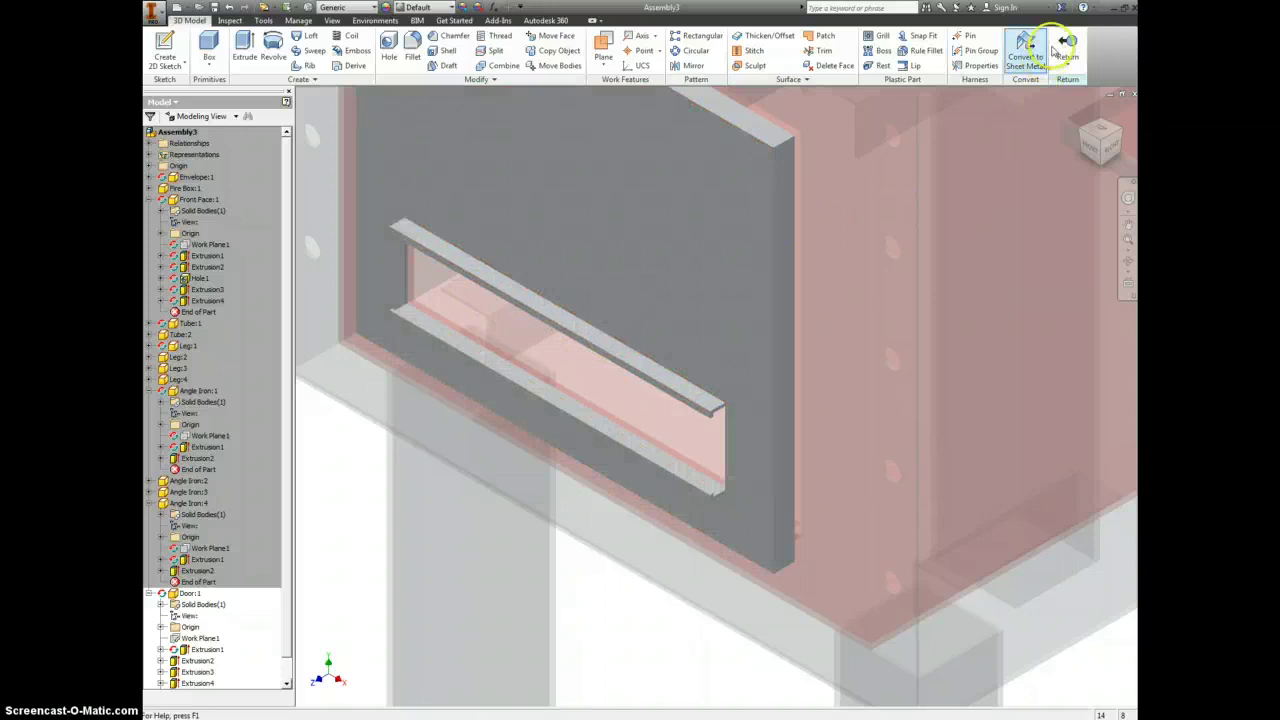
- Finish editing the door and save the assembly as Fire Box in the Fire Box folder, including its changed dependent parts
click(1068, 50)
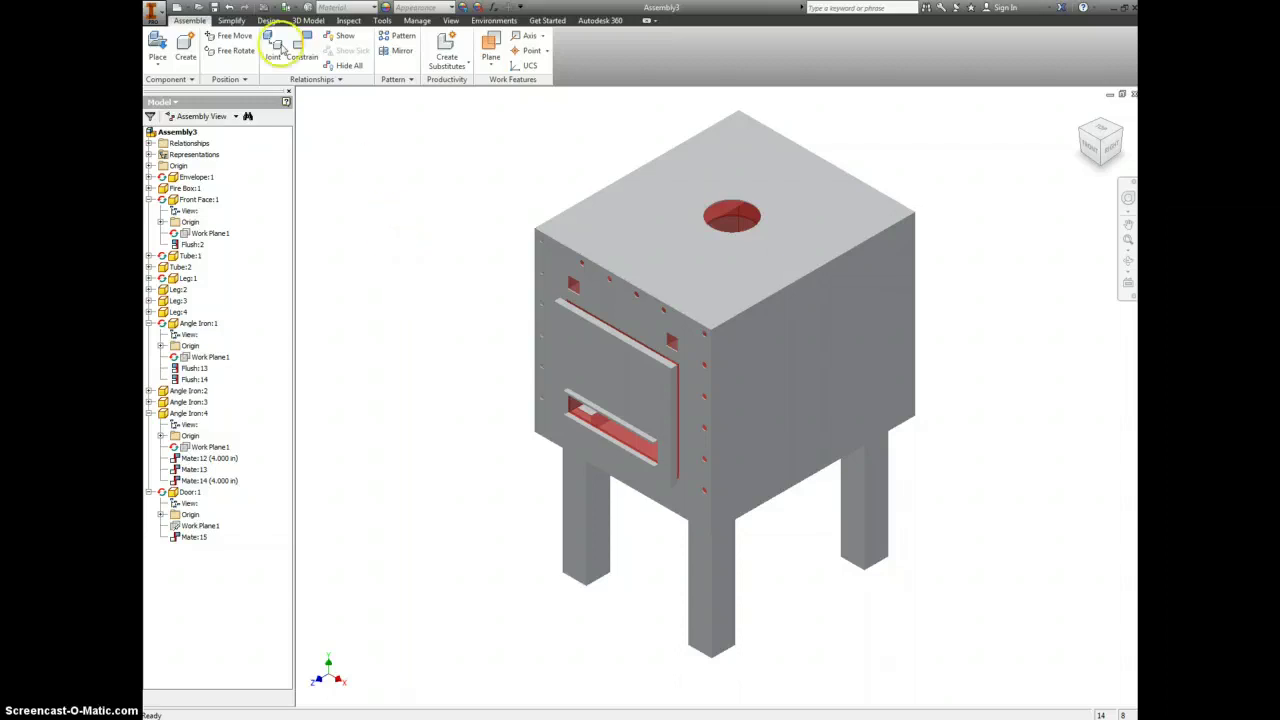
click(215, 8)
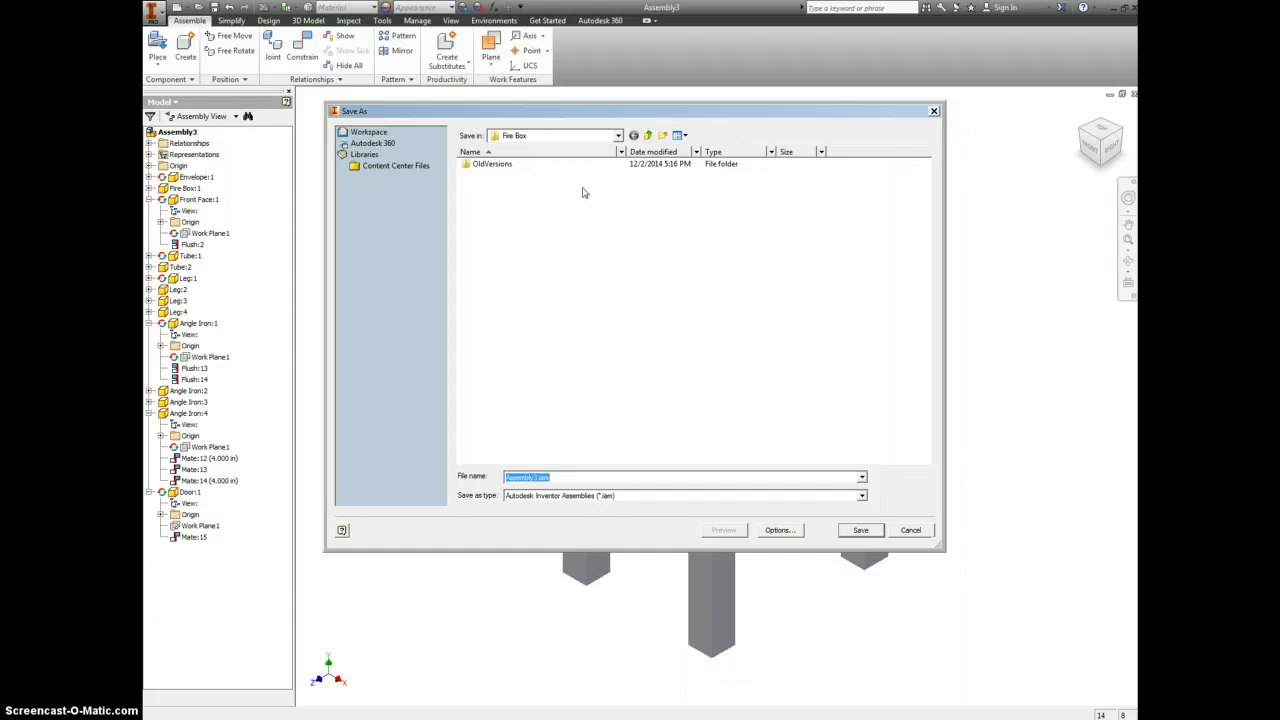
text(Fire Box)
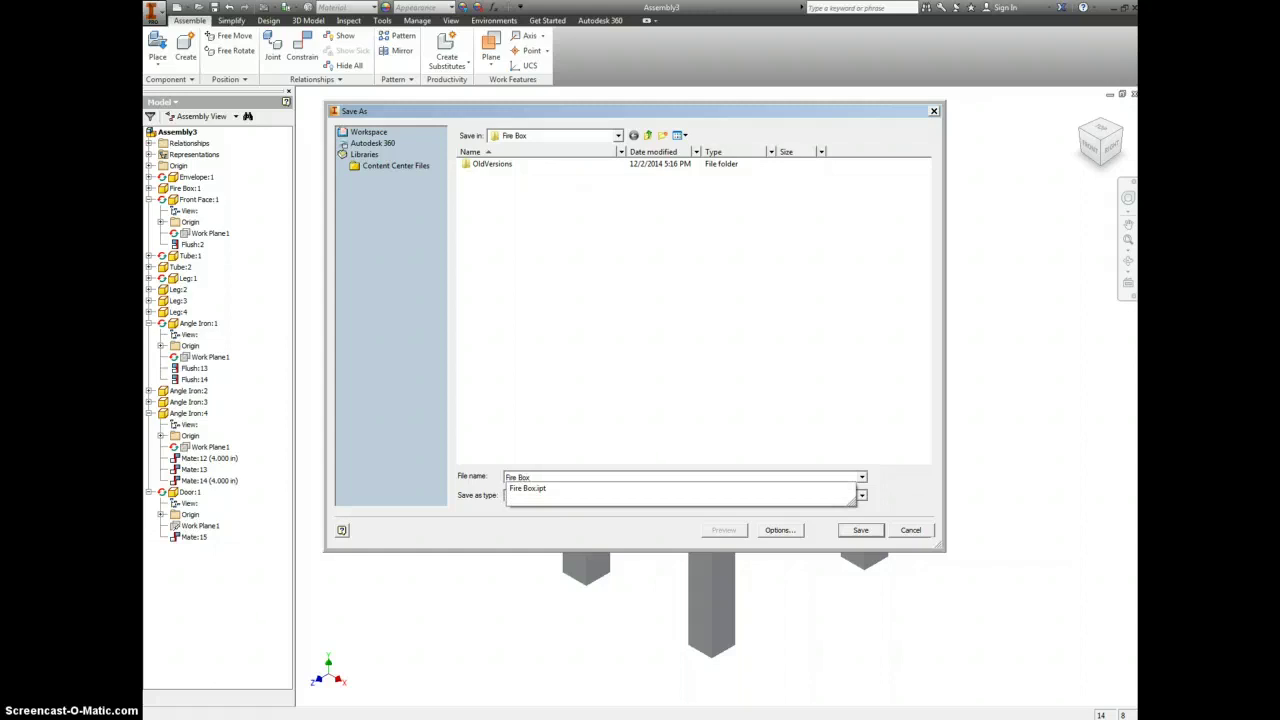
click(860, 530)
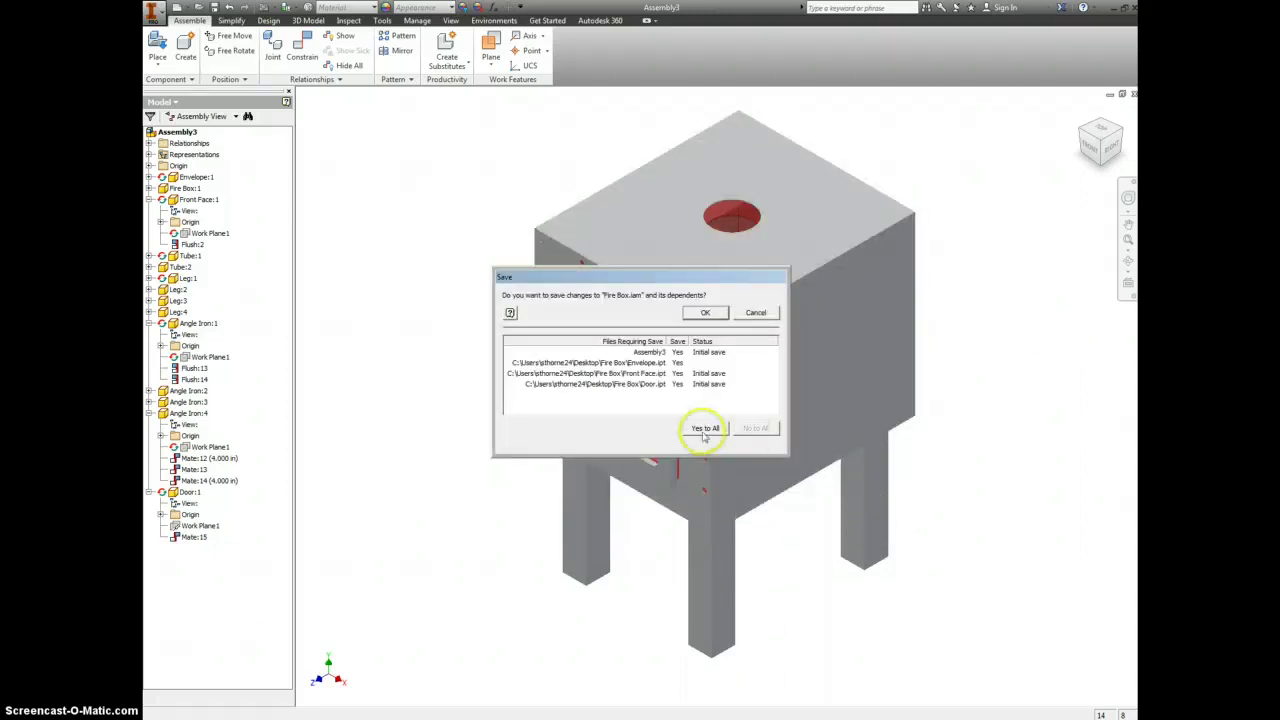
click(720, 313)
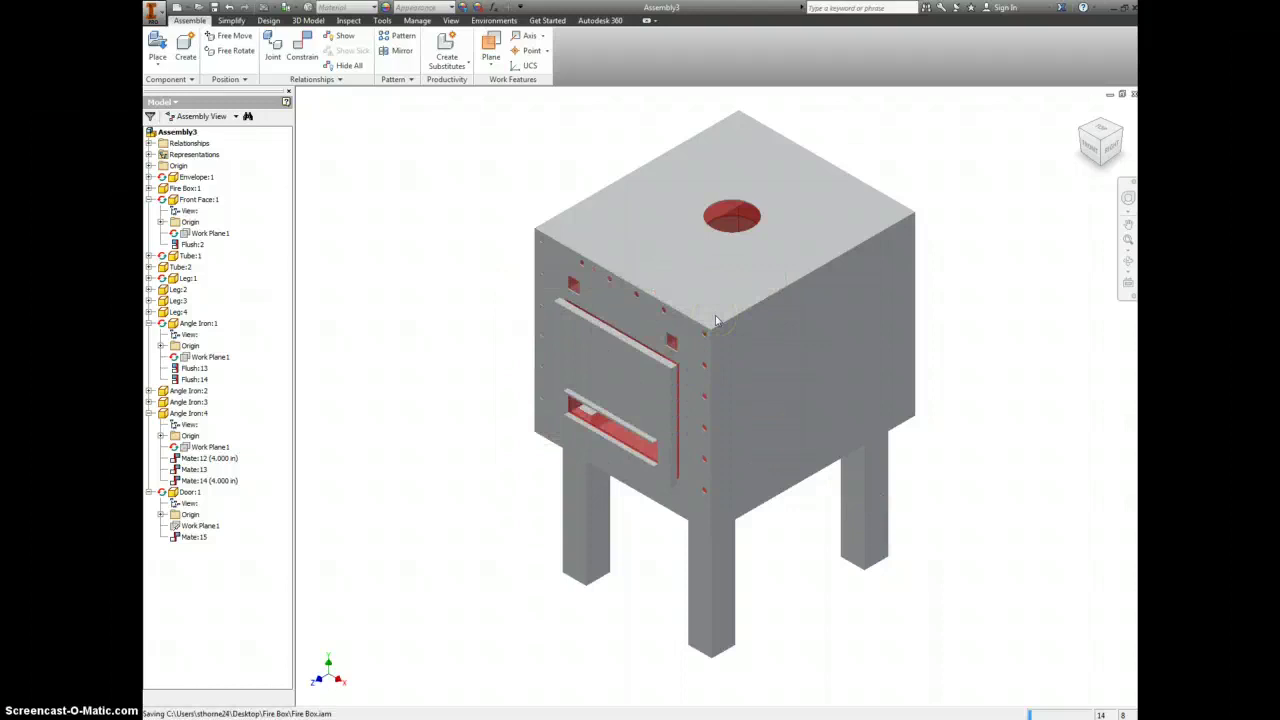
click(438, 313)
- Create a new presentation with a view of the Fire Box assembly, using the manual explosion method
click(186, 8)
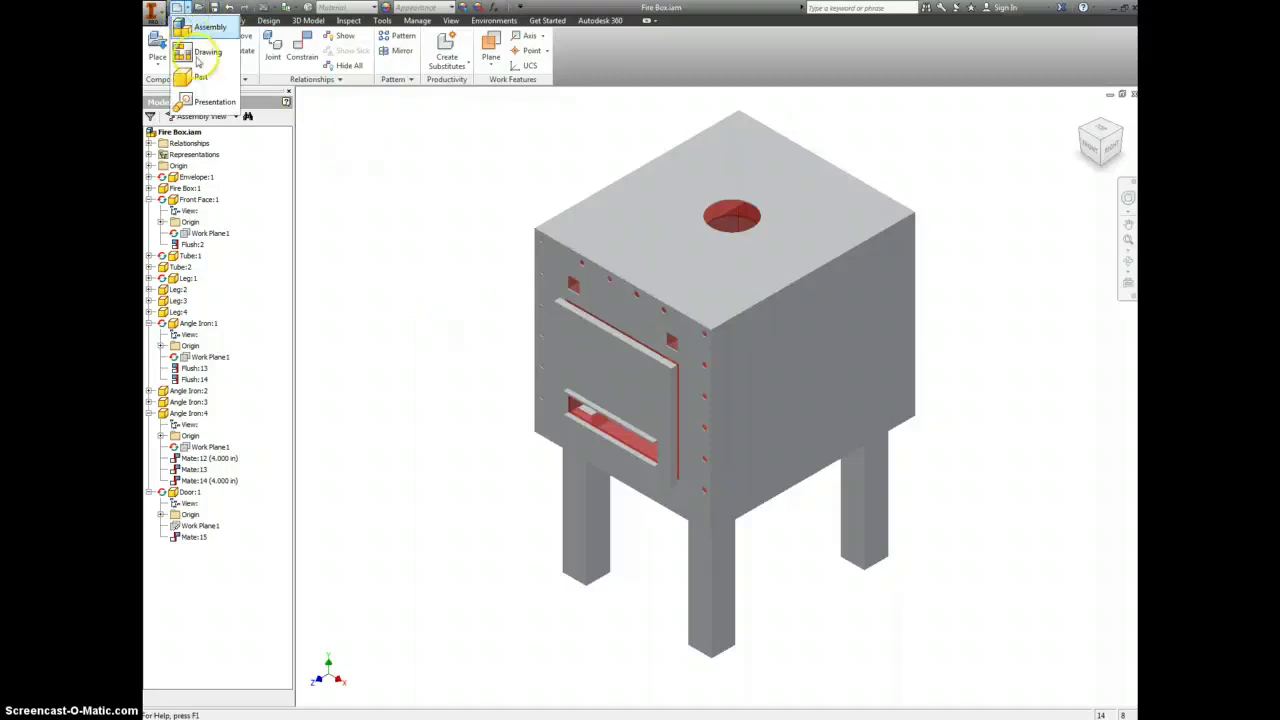
click(195, 103)
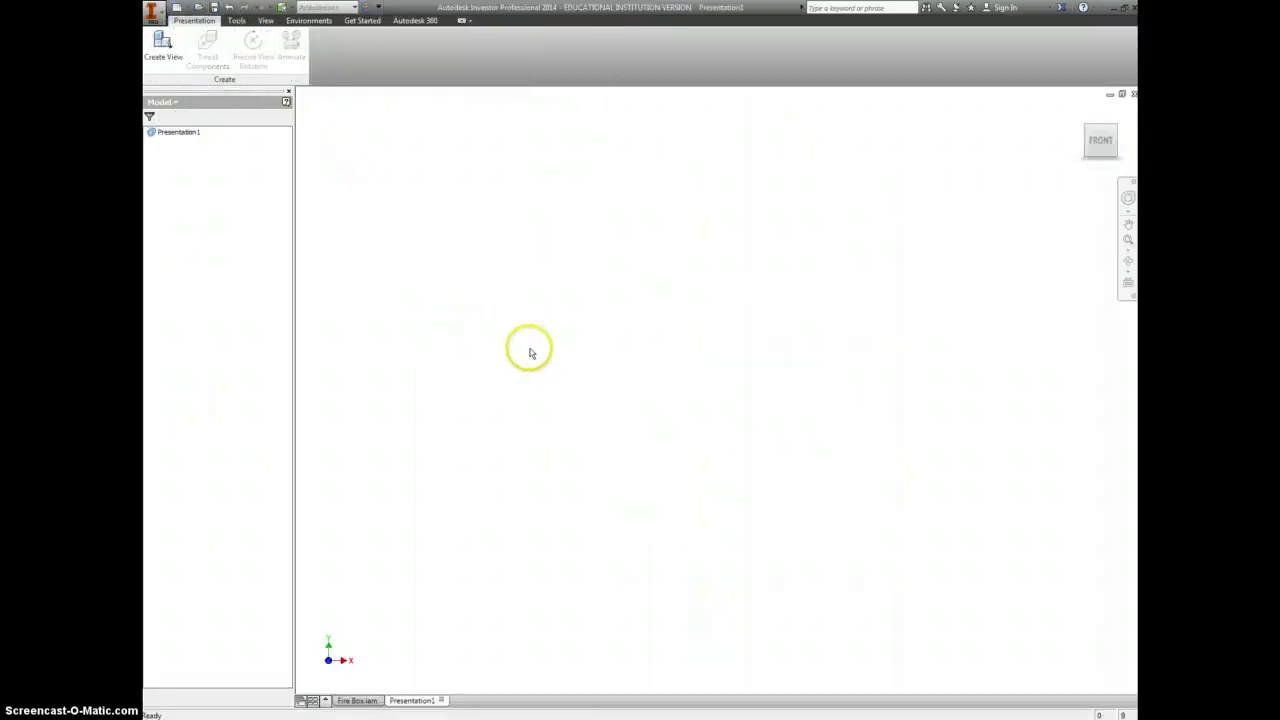
click(162, 45)
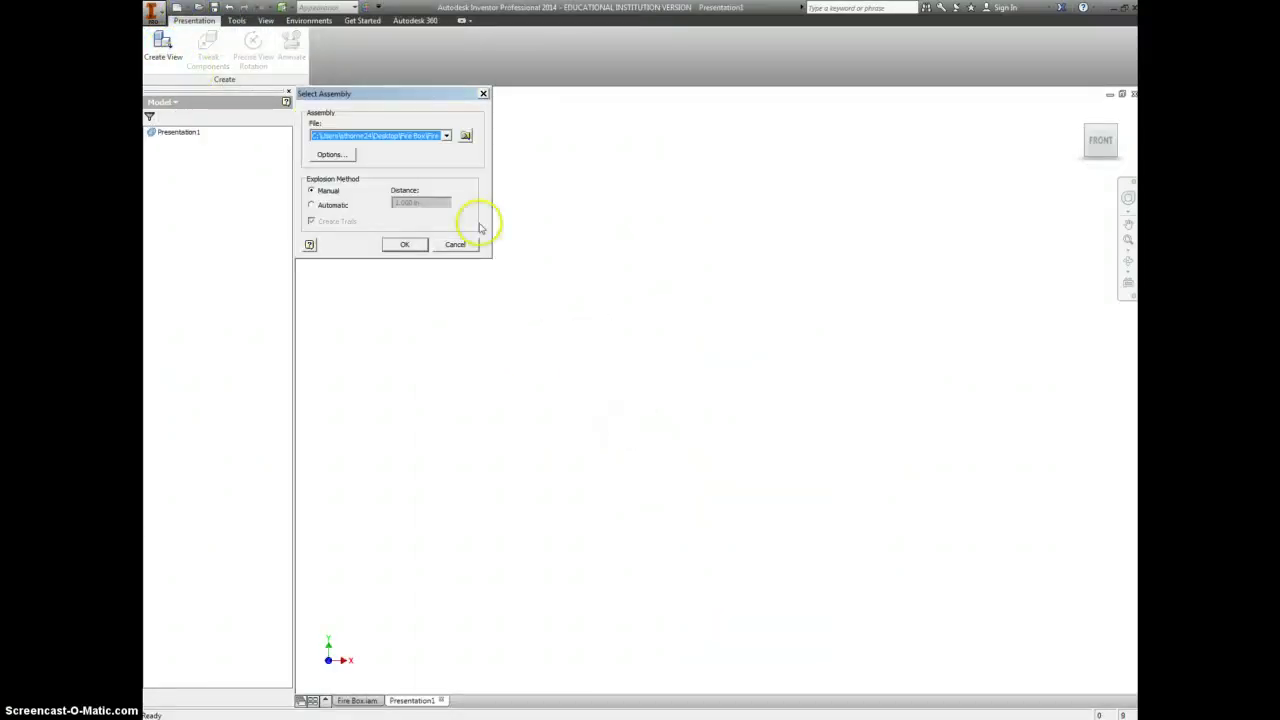
click(405, 244)
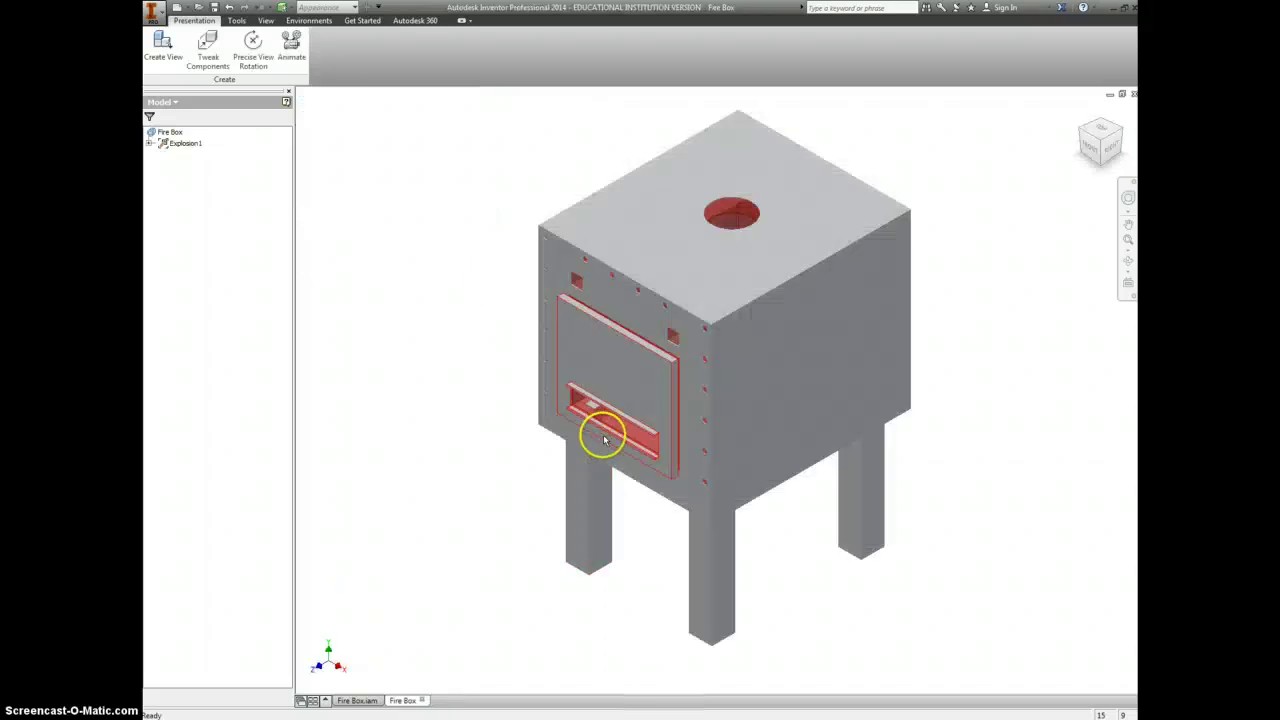
scroll(602, 430, down, 5)
scroll(604, 428, up, 3)
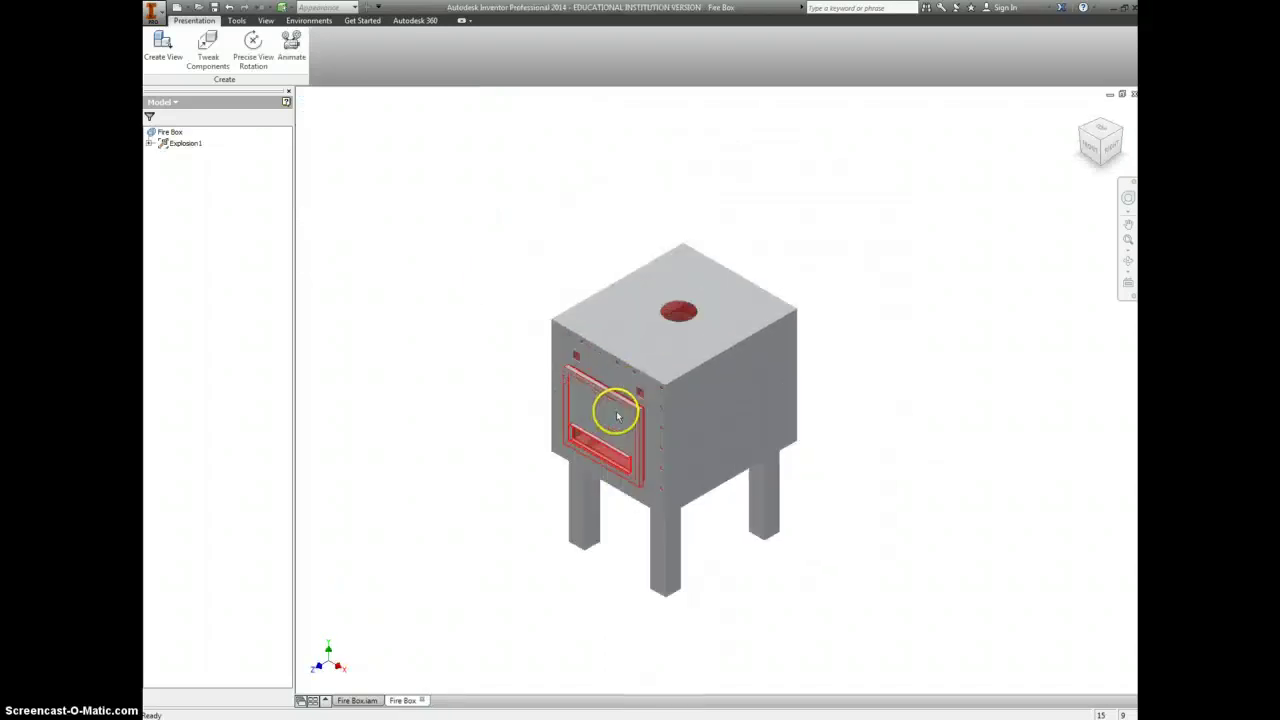
- Tweak the door about 50.3 in straight out from the stove's front along Z with its trail displayed, and clear the tweak selection
click(207, 45)
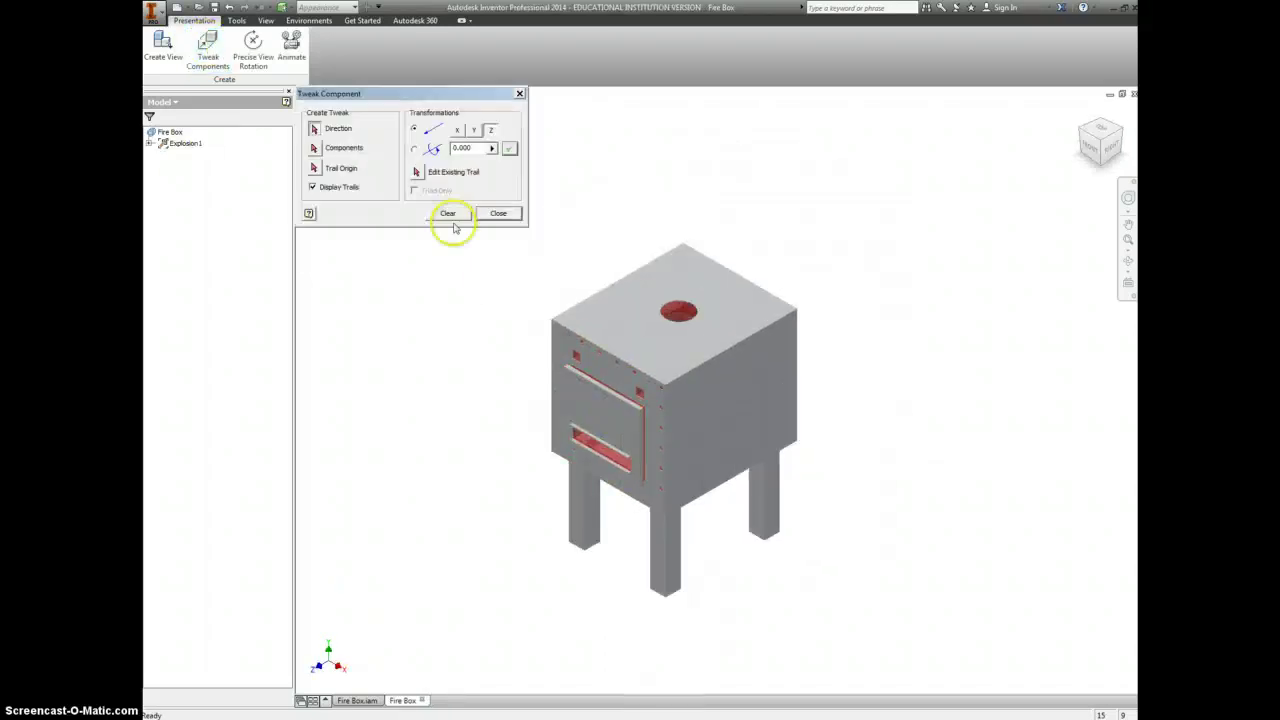
click(585, 423)
drag(591, 414, 310, 532)
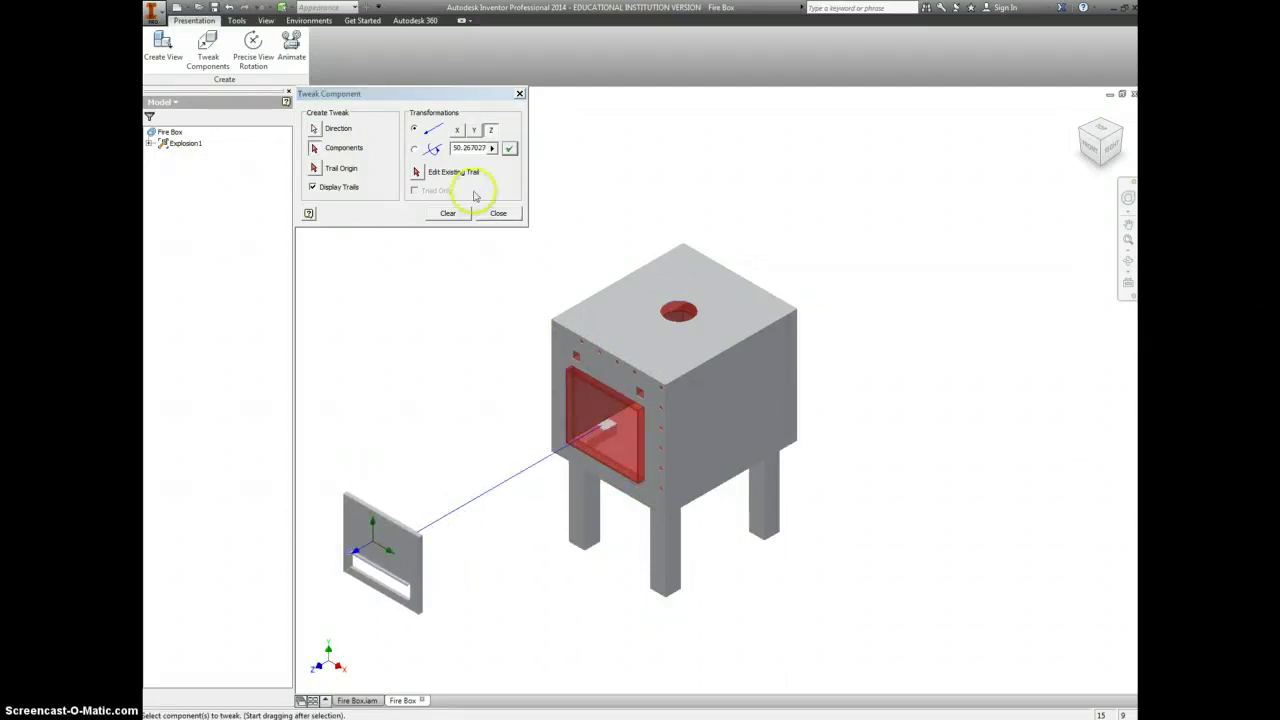
click(447, 213)
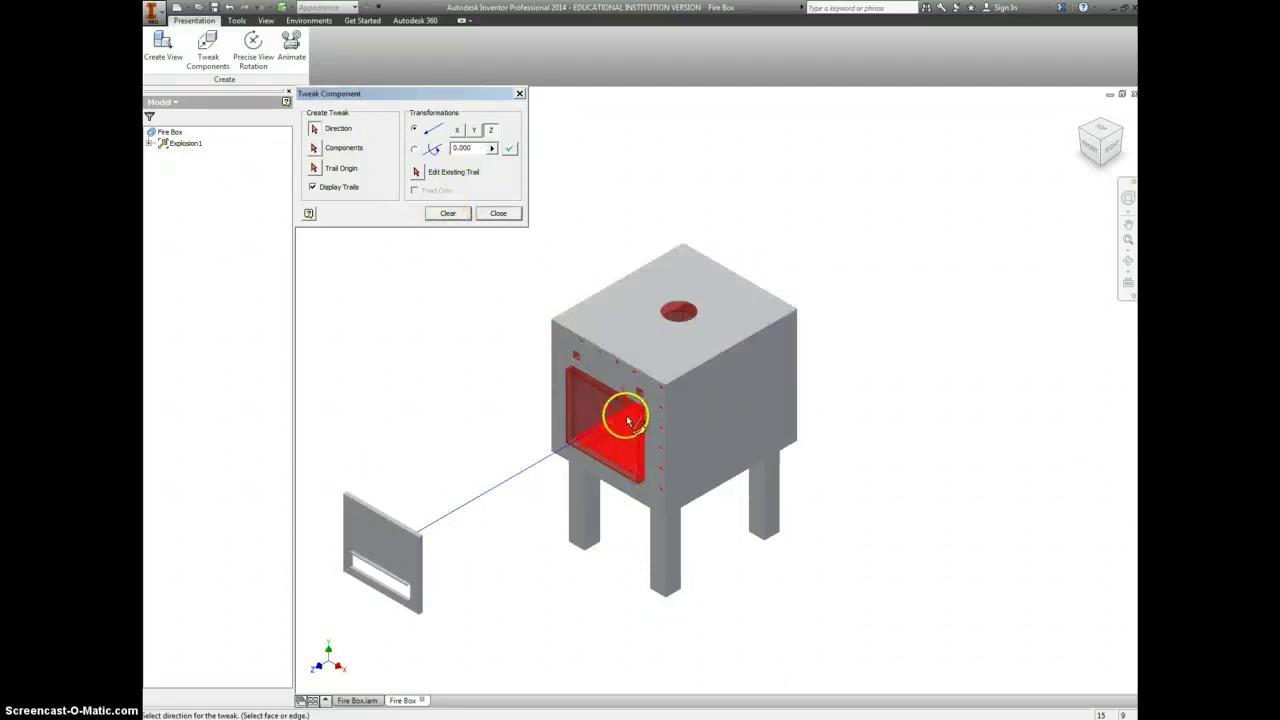
- Tweak the perforated front face about 38.6 in straight out along Z with its trail displayed, and clear the tweak selection
click(623, 384)
drag(609, 371, 416, 511)
click(449, 213)
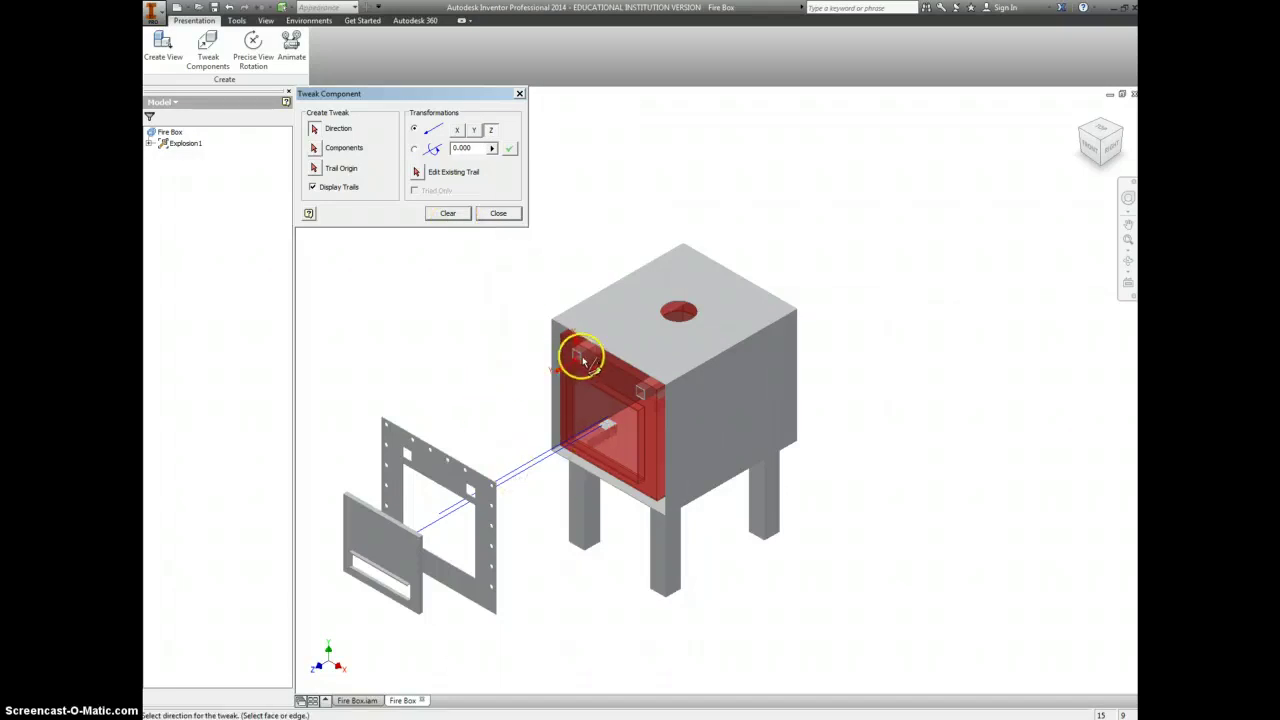
- Tweak both square tubes about 71.6 in out along Z past the front face, and finish tweaking
click(446, 472)
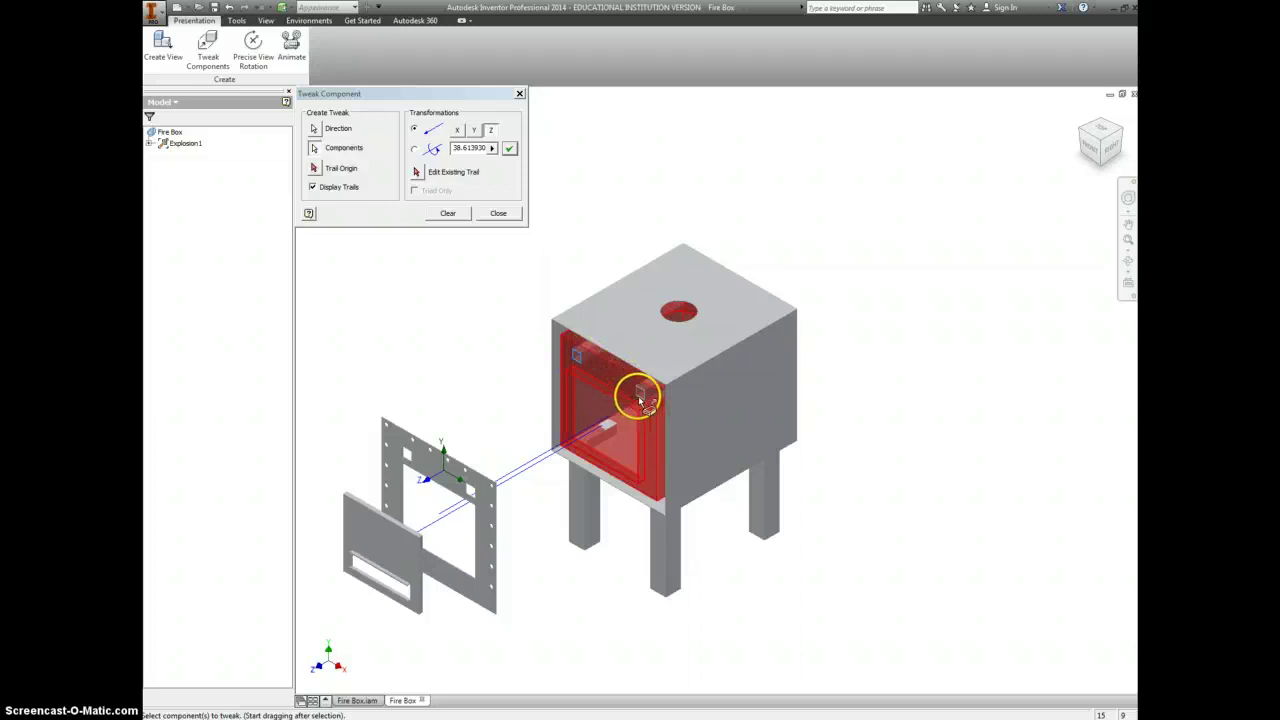
drag(634, 394, 555, 455)
drag(478, 497, 257, 616)
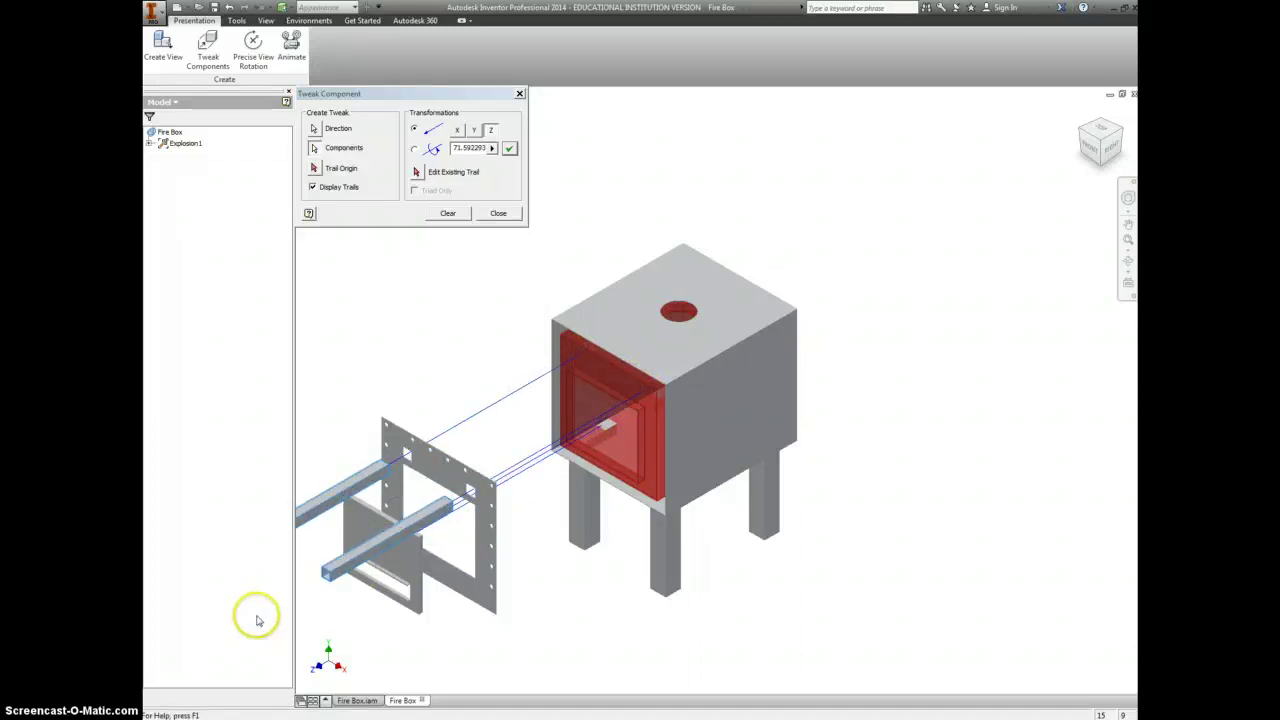
middle_drag(707, 554, 863, 456)
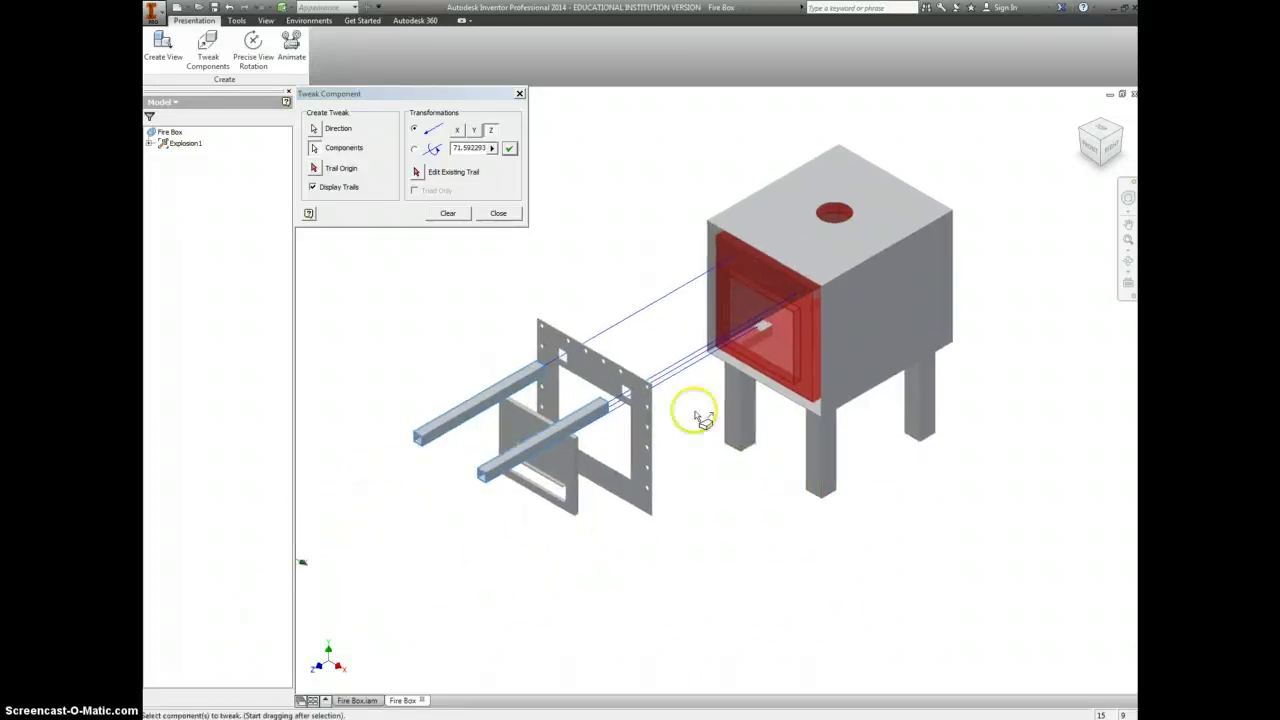
click(448, 213)
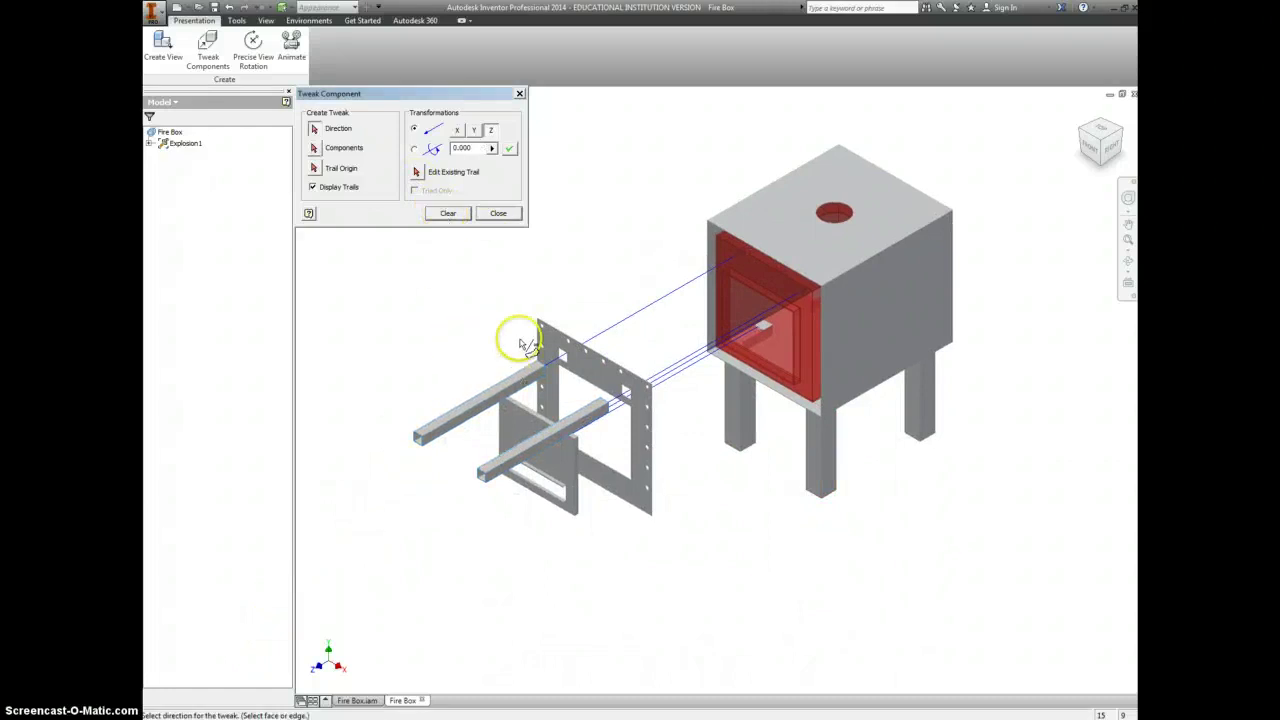
click(519, 94)
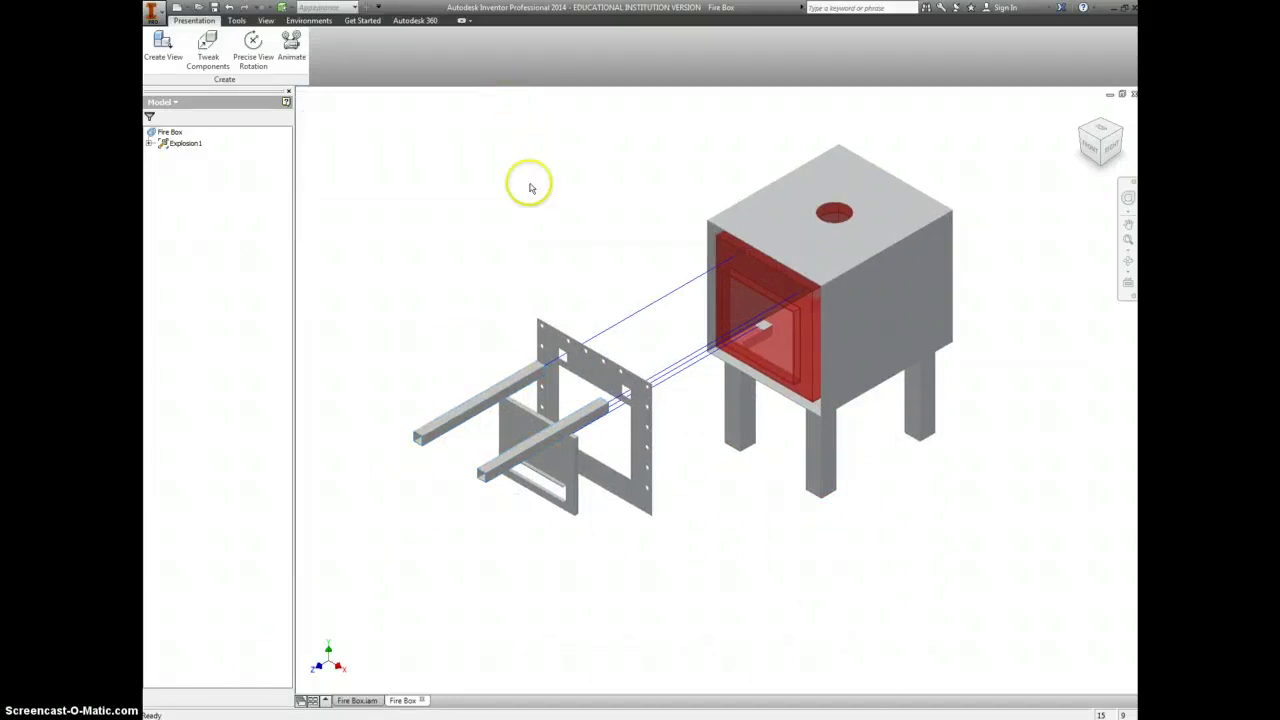
- Change the door's existing tweak distance to 75 in so that the door sits in front of the tubes
click(561, 472)
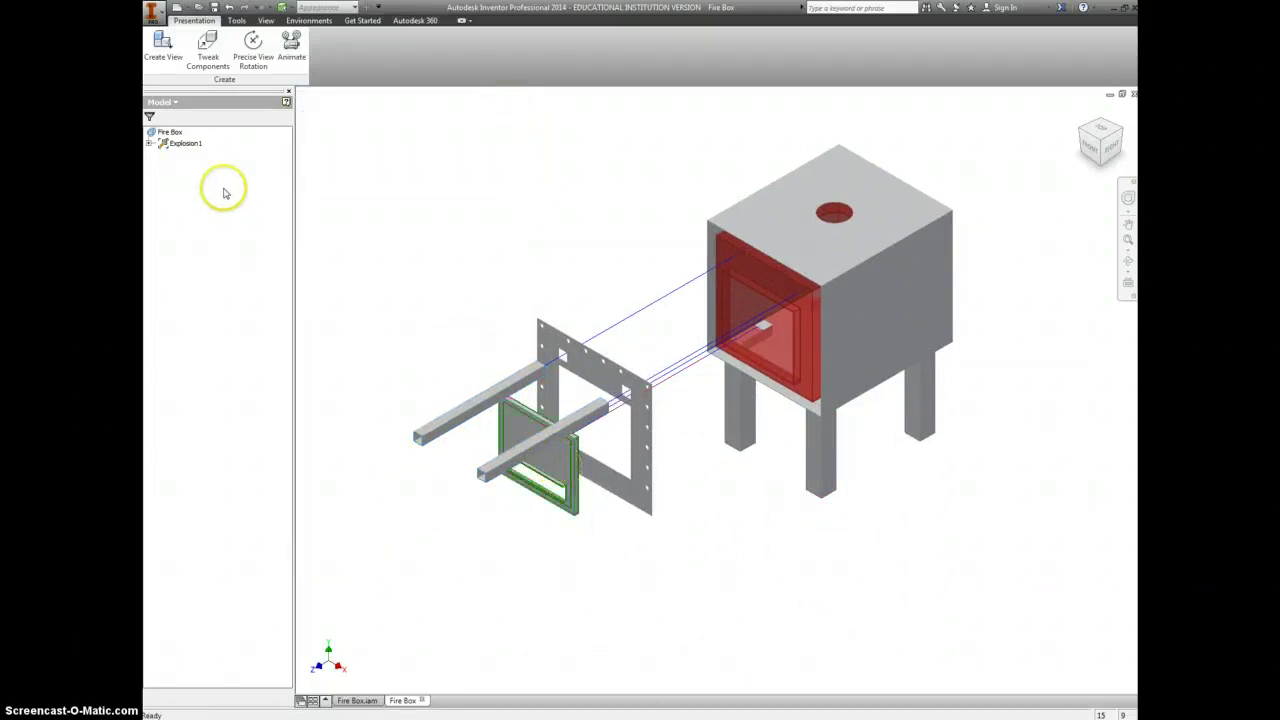
click(149, 143)
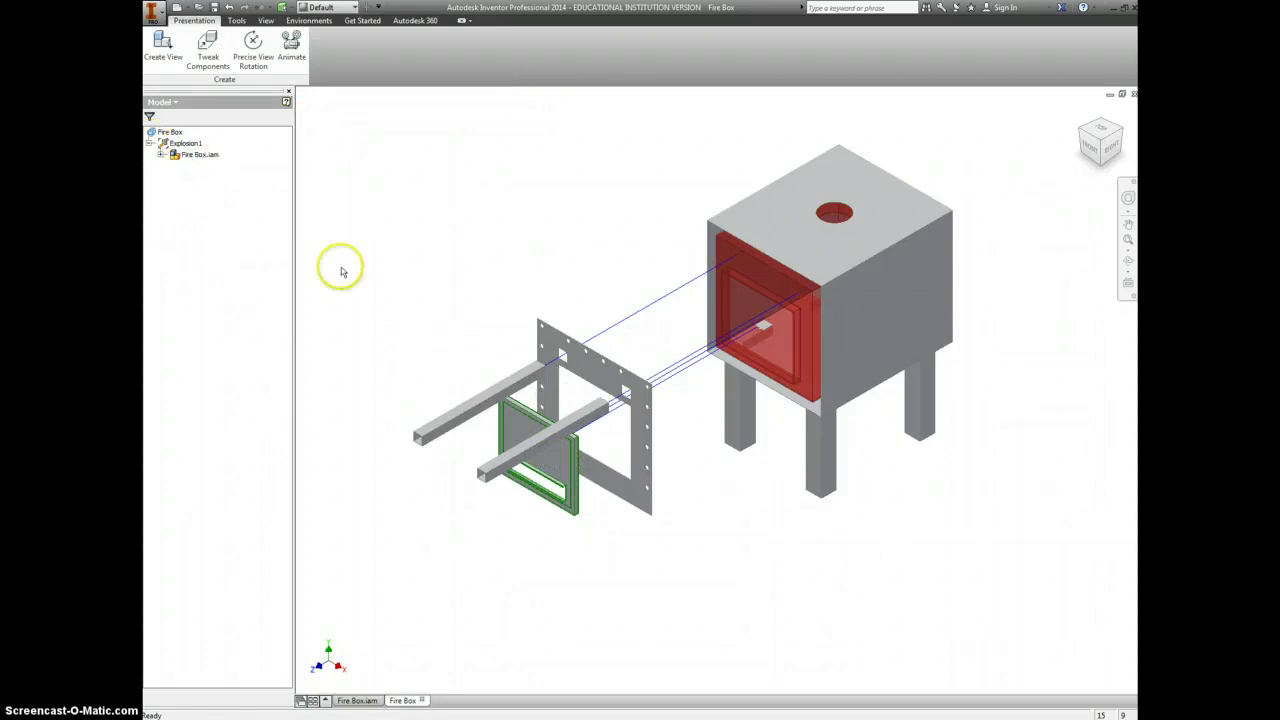
click(161, 154)
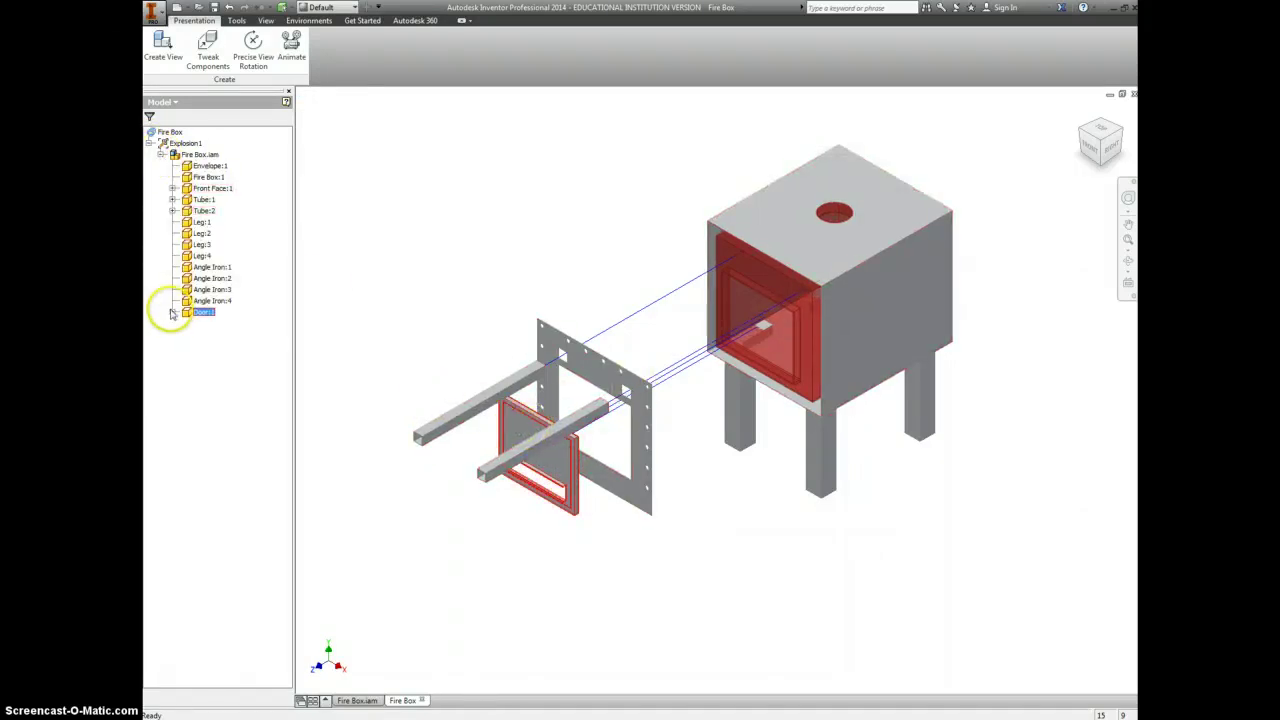
click(231, 324)
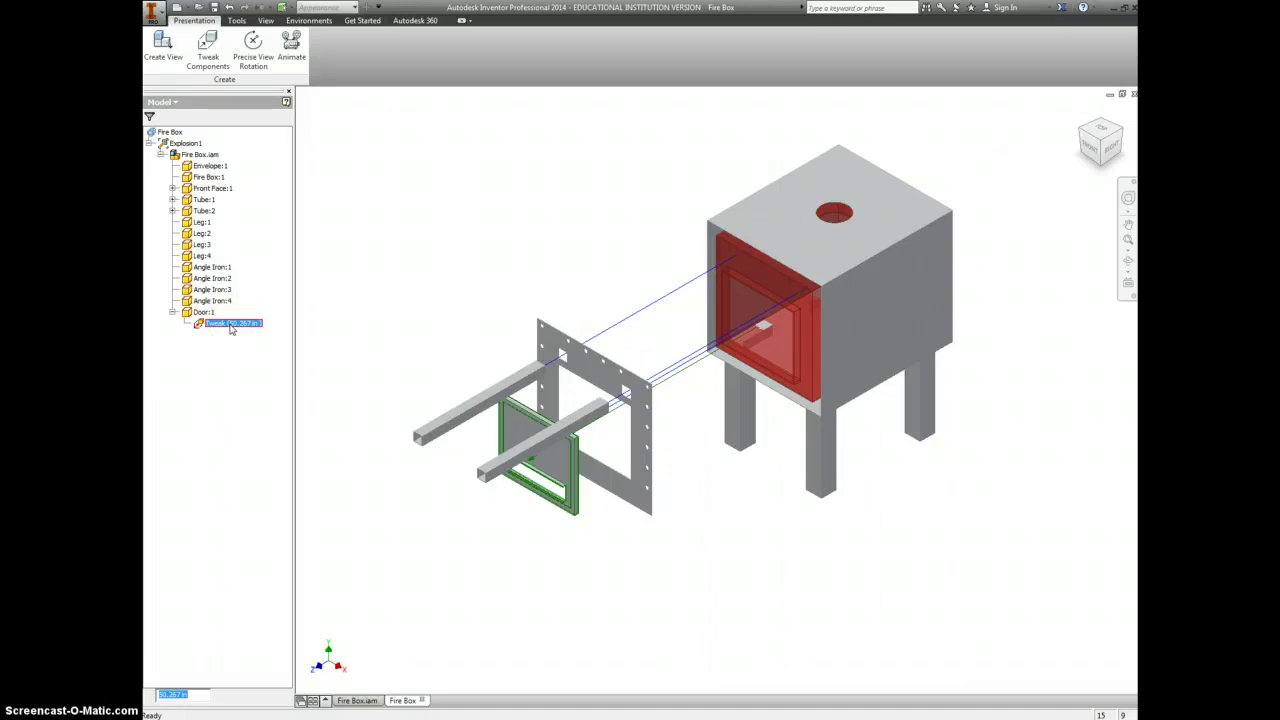
key(Return)
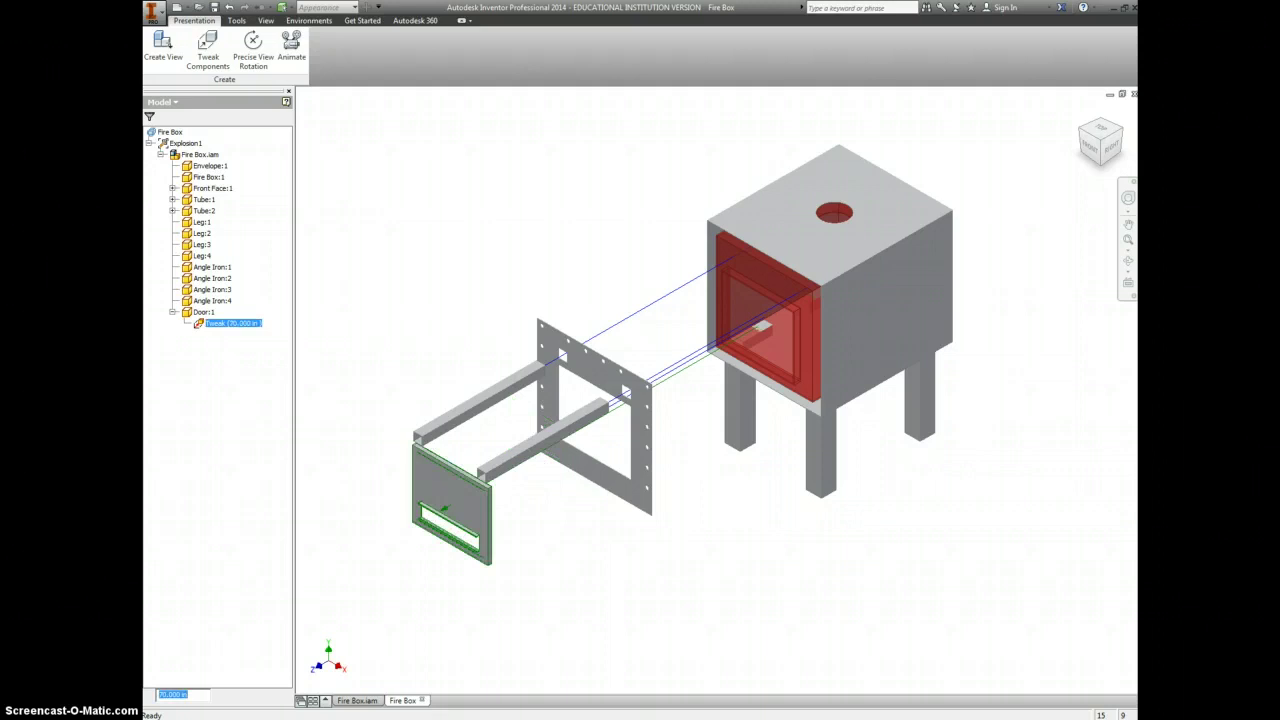
text(75)
key(Return)
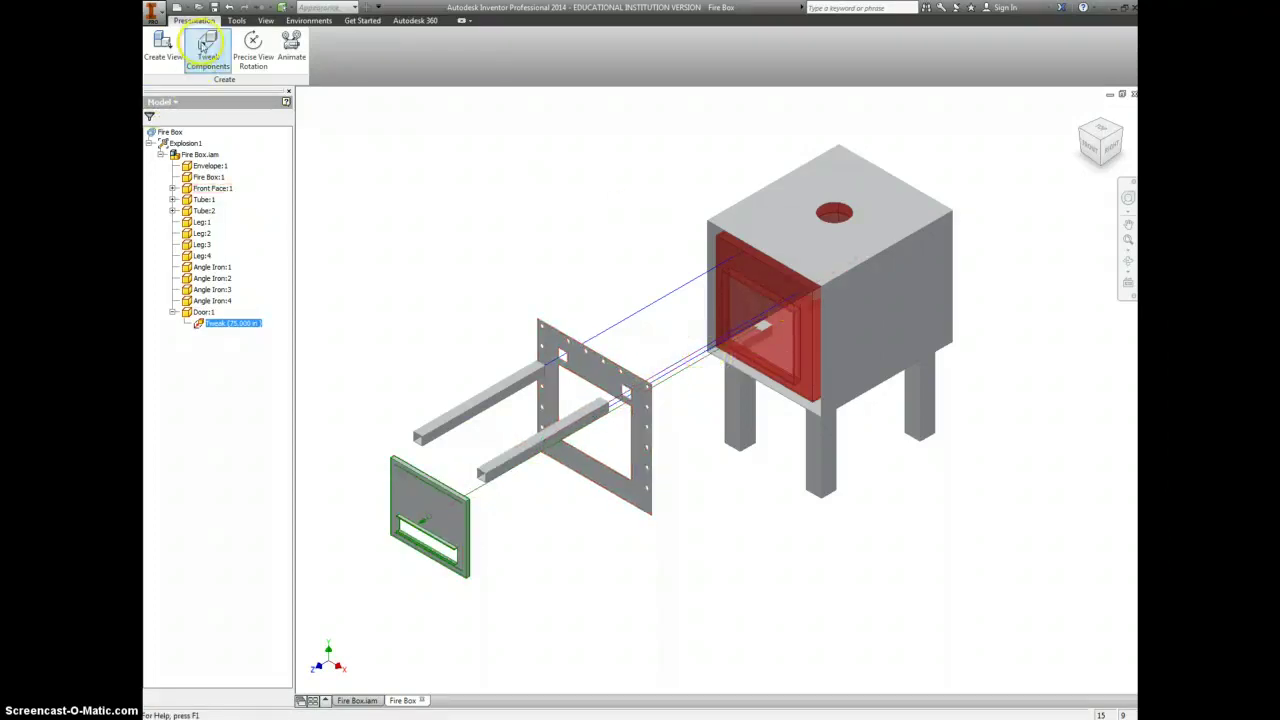
- Tweak the red inner fire box about 29.4 in out of the envelope along Z, and clear the tweak selection
click(208, 45)
click(777, 286)
drag(766, 280, 627, 391)
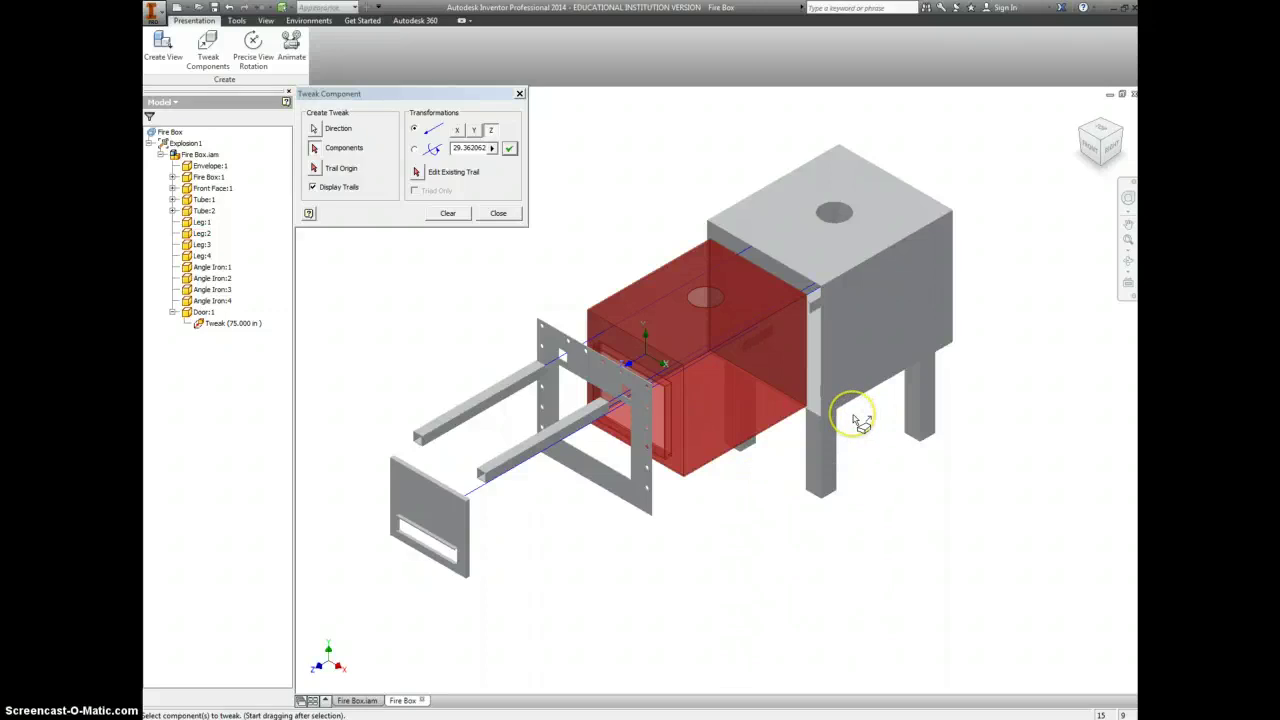
click(846, 345)
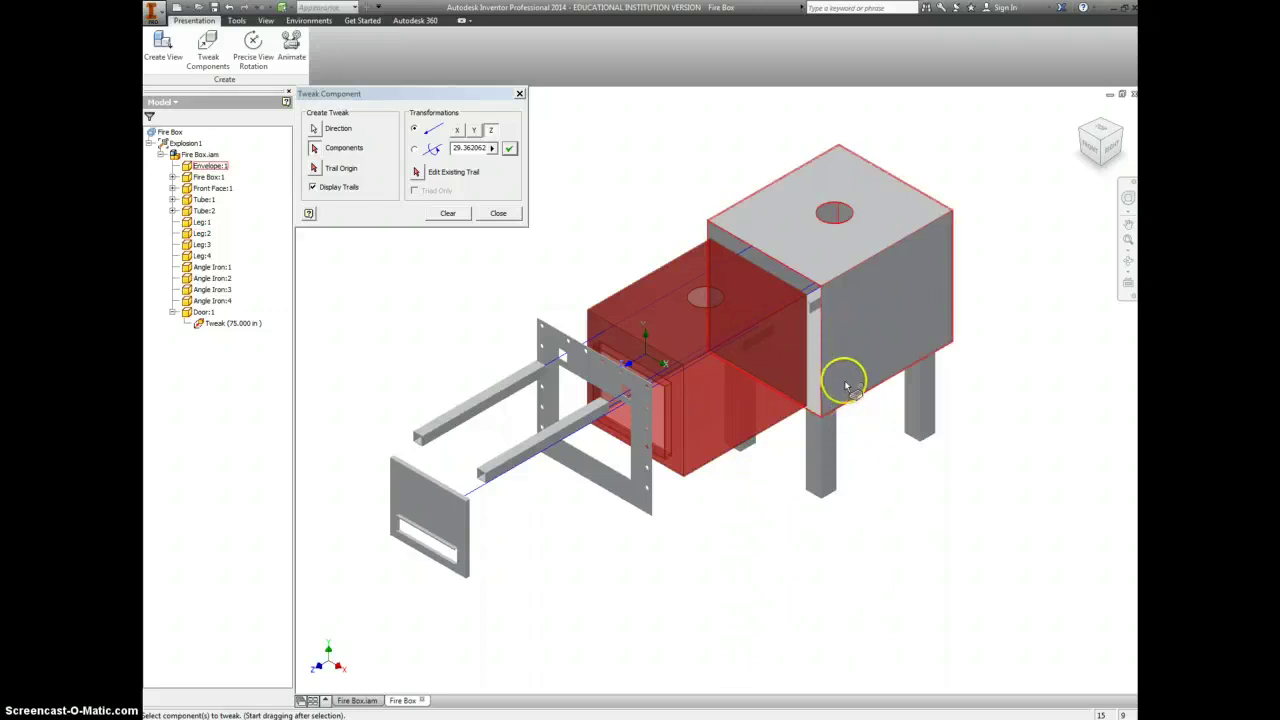
click(841, 470)
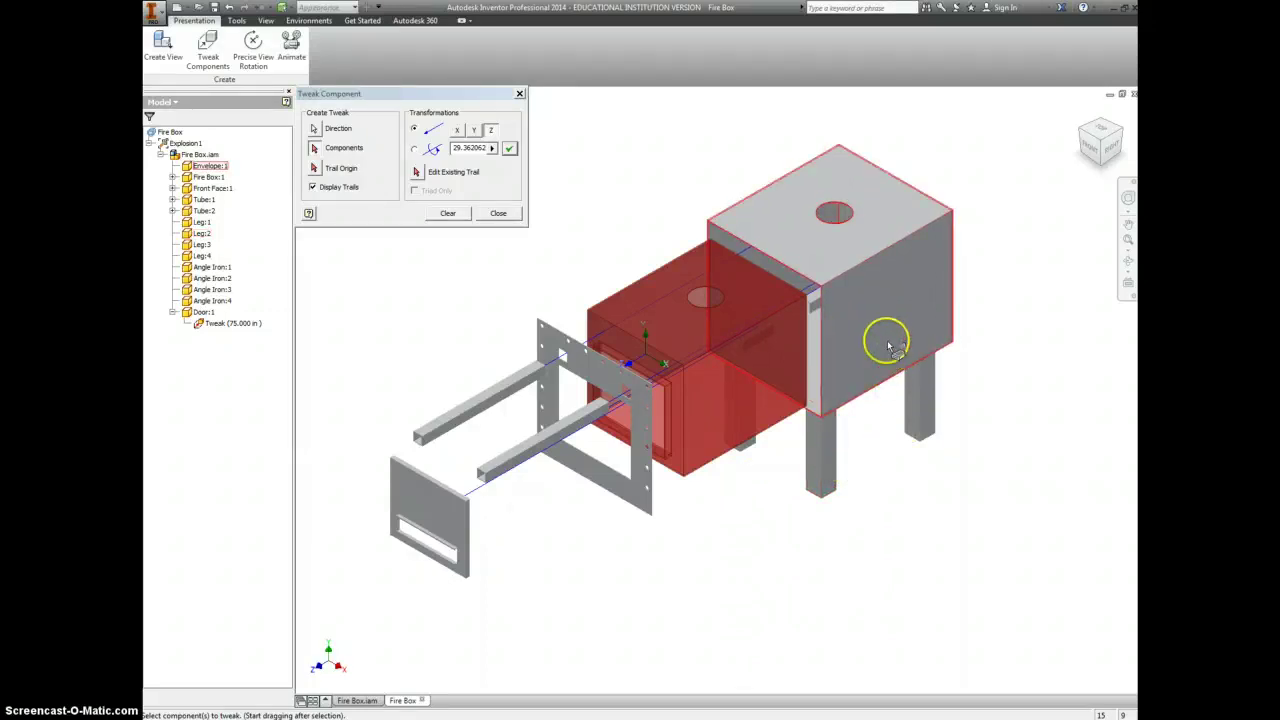
click(450, 213)
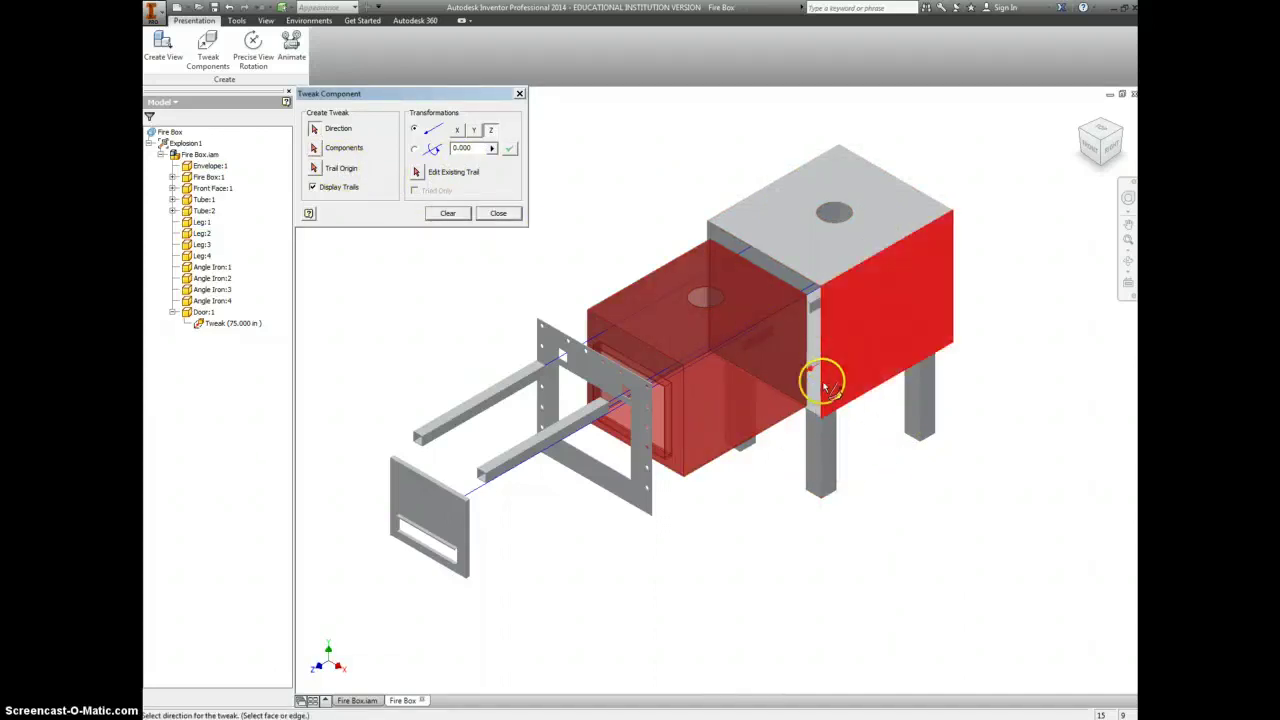
- Tweak all four legs together straight down from the stove, using a leg as the direction reference and X as the axis
click(812, 458)
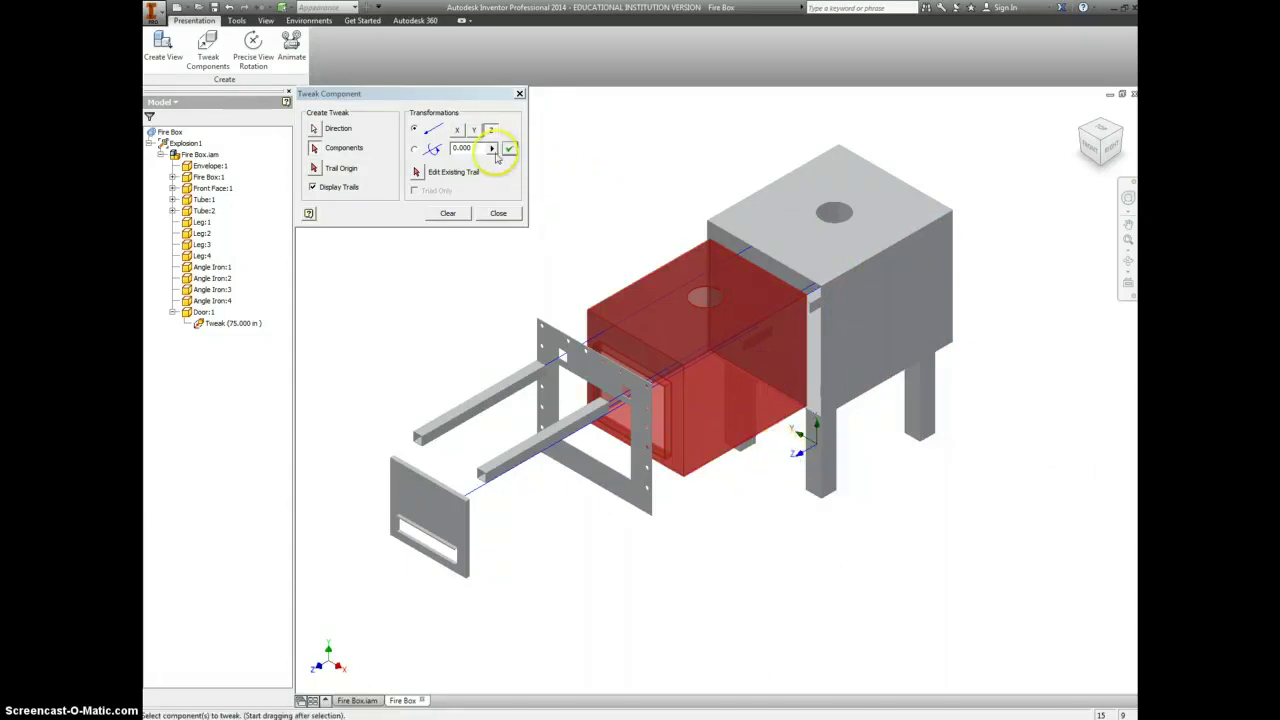
click(474, 131)
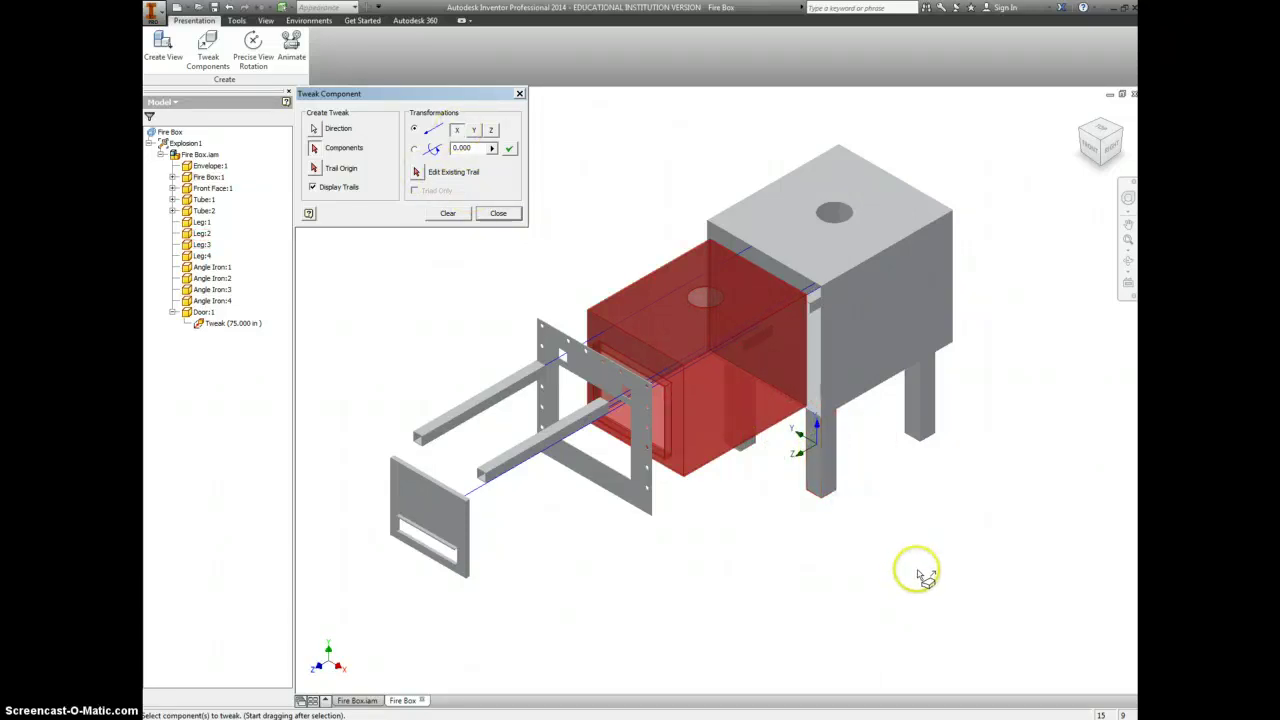
shift+middle_drag(918, 574, 905, 516)
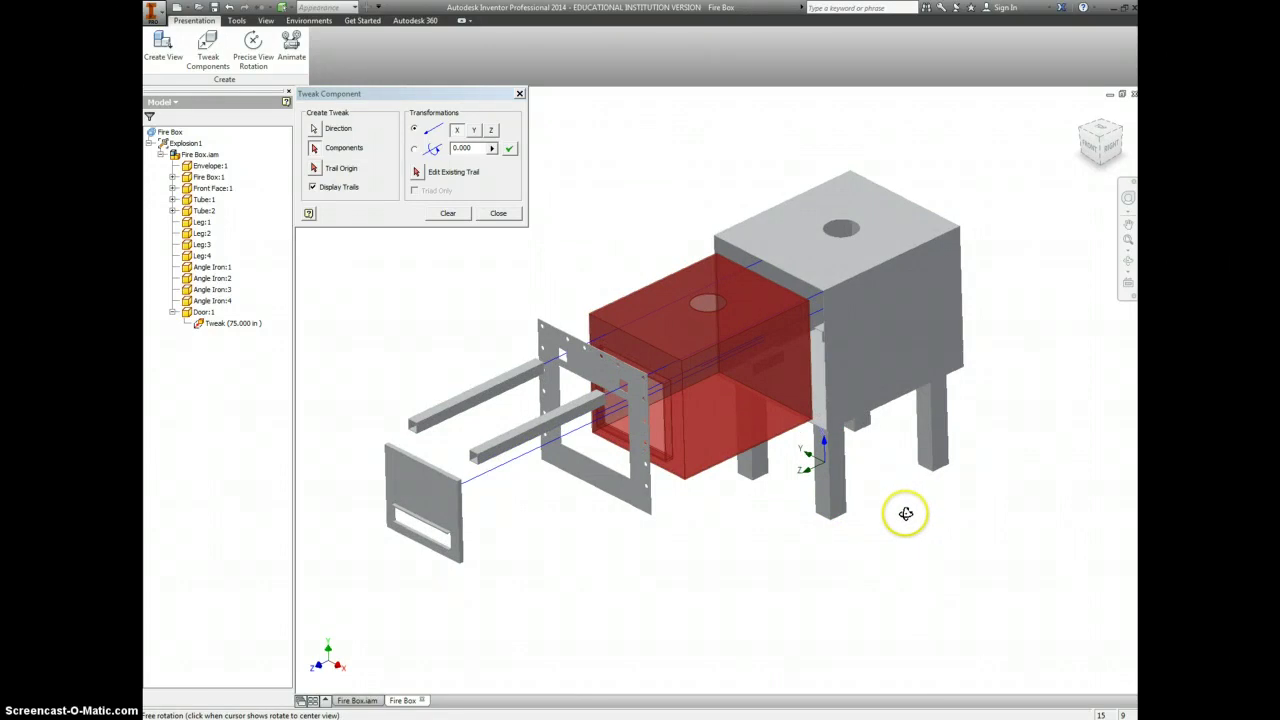
click(760, 470)
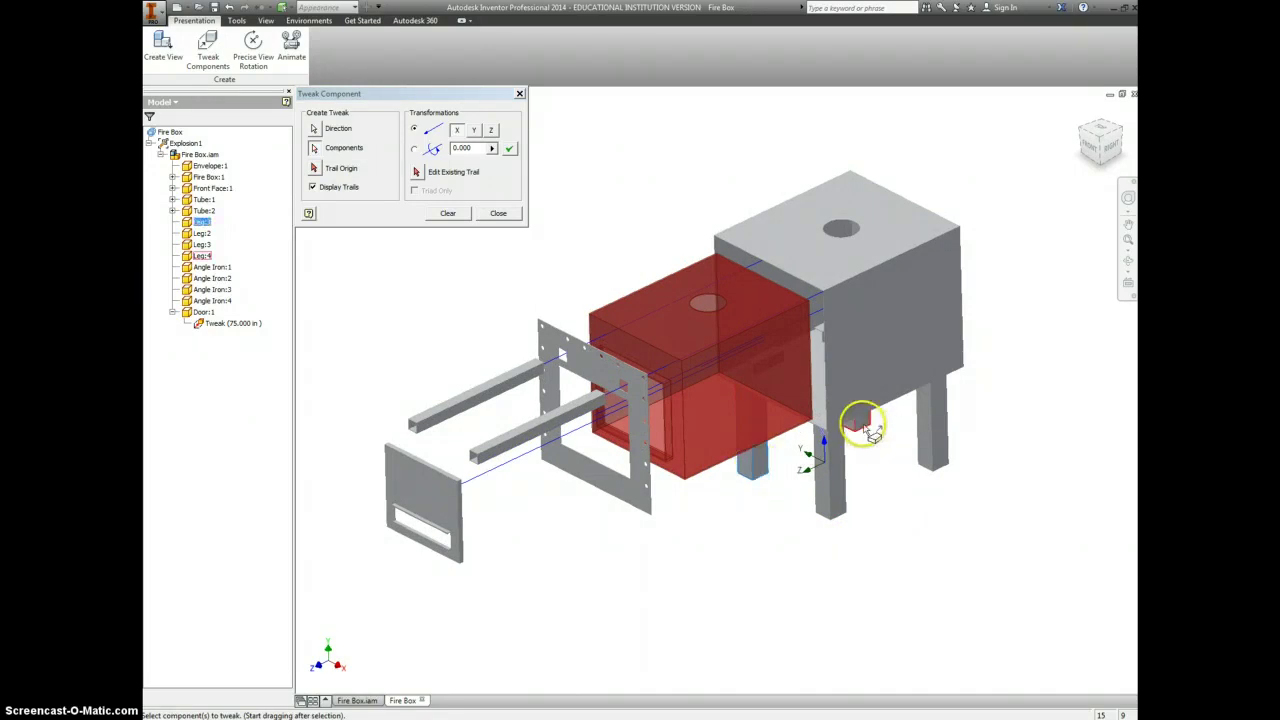
click(864, 428)
click(929, 443)
drag(834, 508, 829, 580)
click(455, 217)
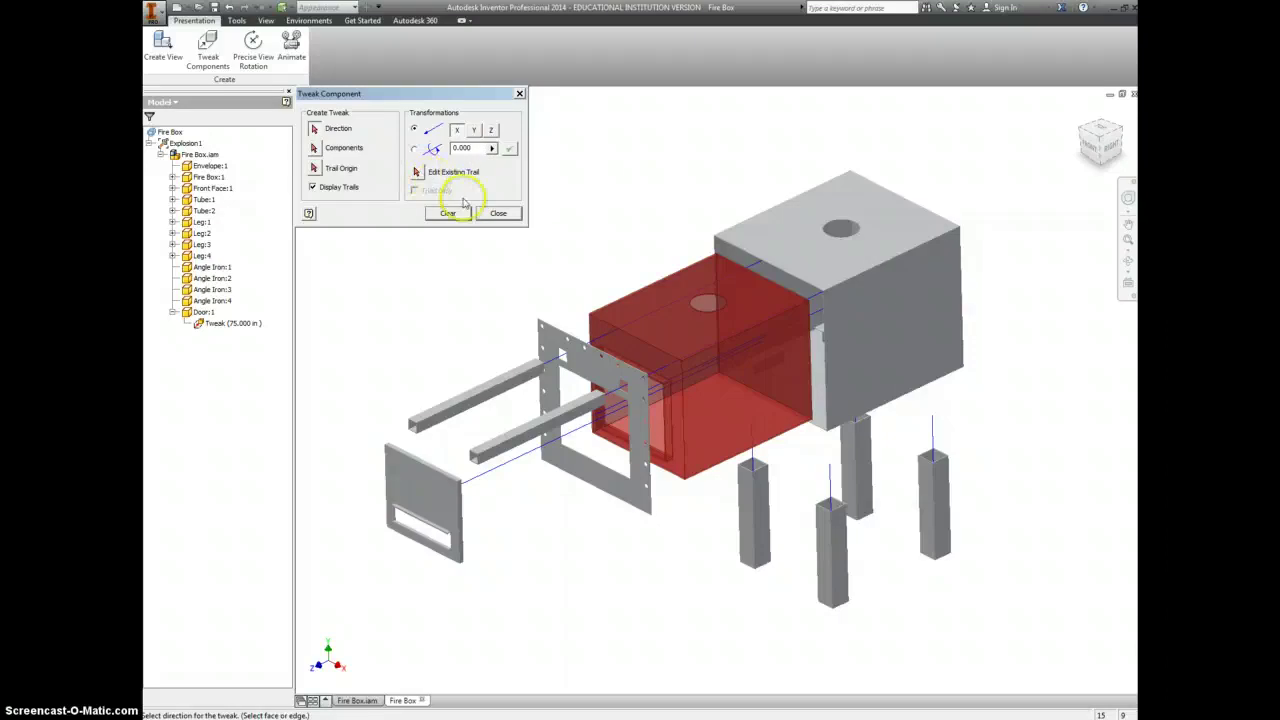
- Tweak the outer envelope about 28.6 in backward along Z, using the door as the direction reference, and finish tweaking
click(421, 486)
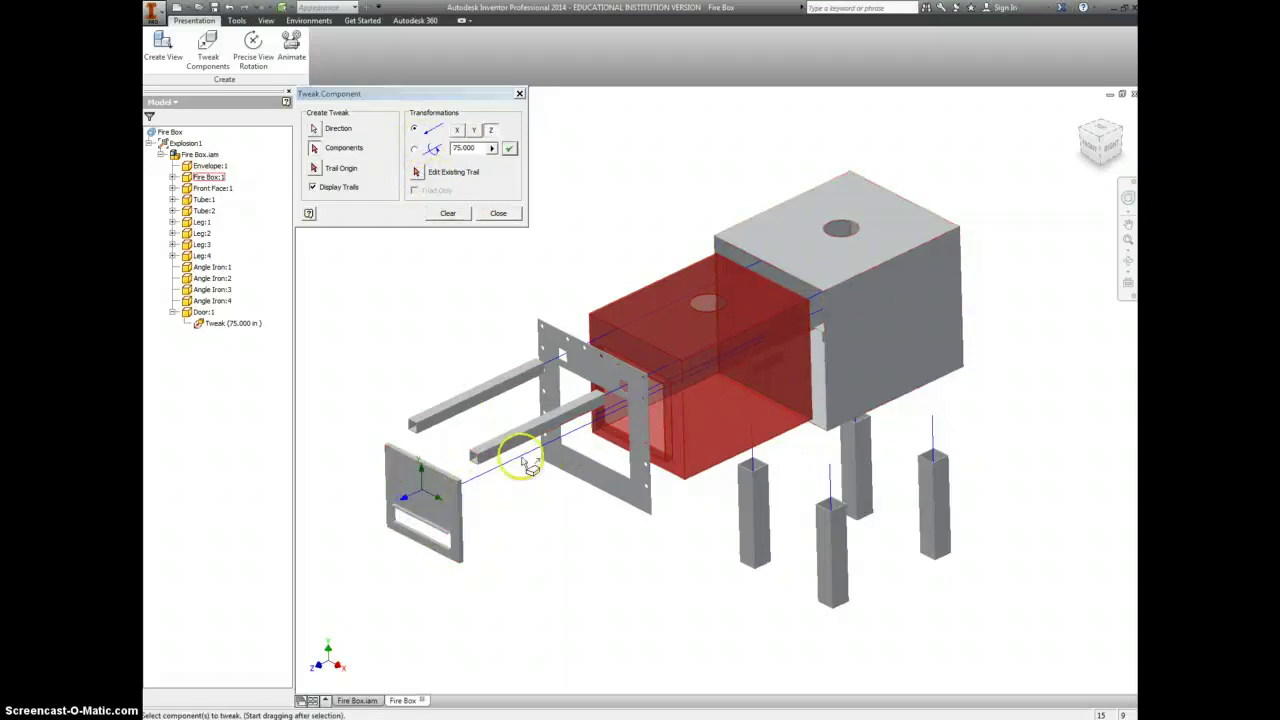
drag(864, 306, 1034, 250)
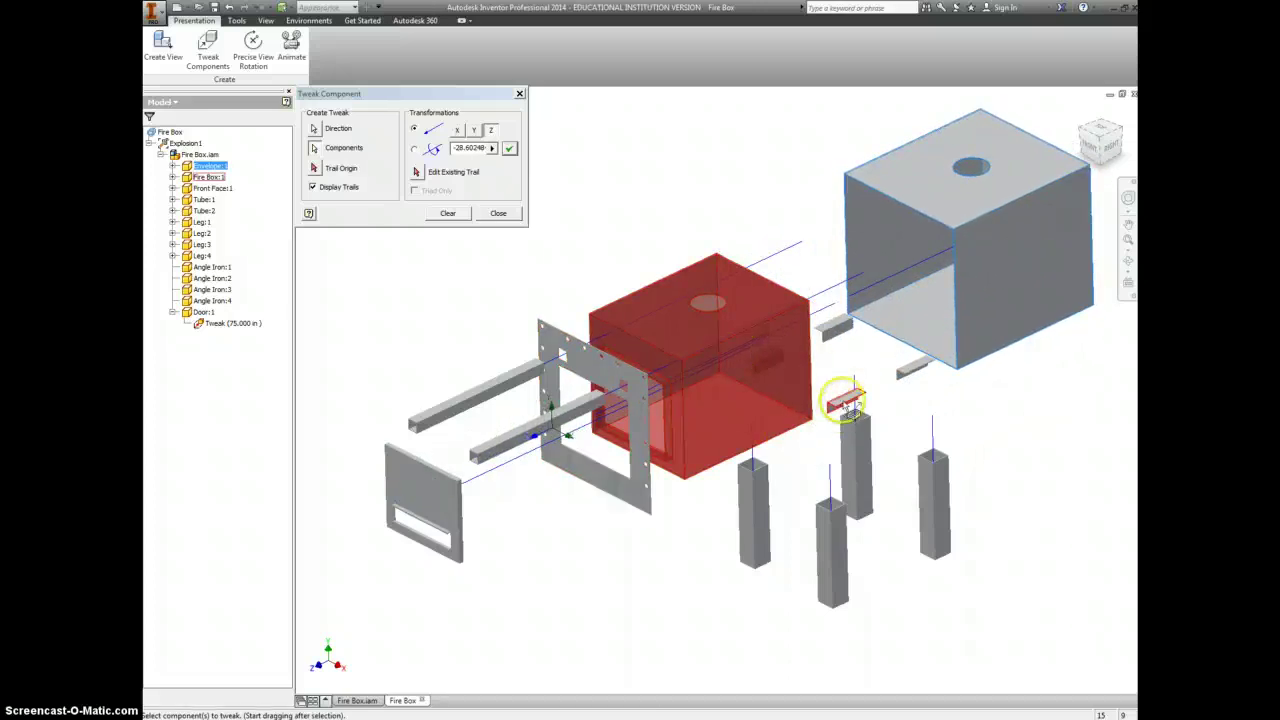
click(498, 213)
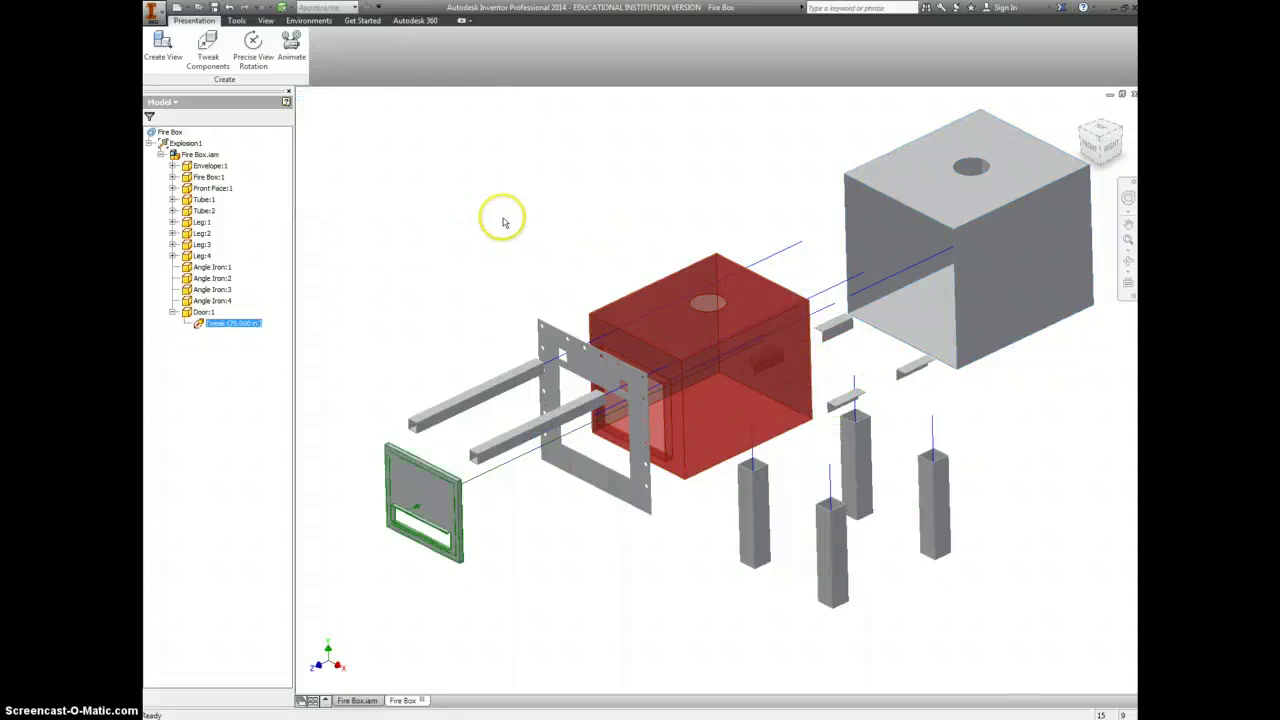
- Save the presentation as Fire Box.ipn in the Fire Box folder, including all of its dependent files
click(1080, 114)
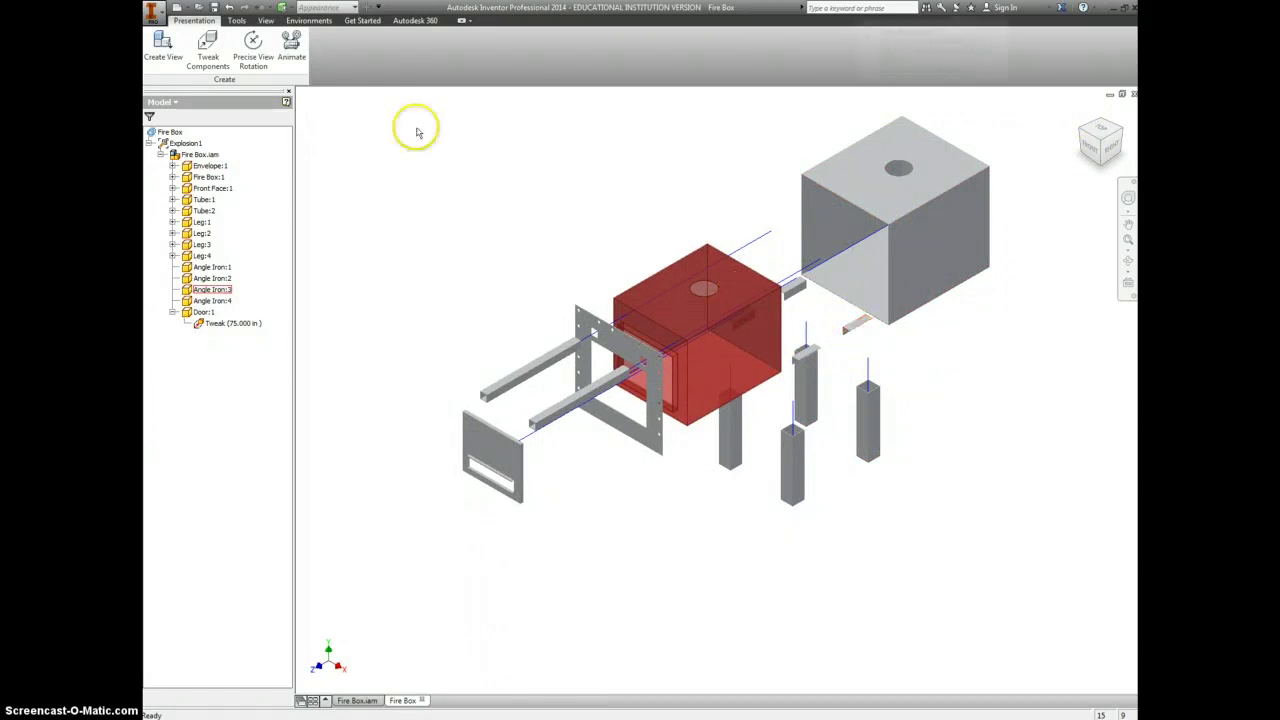
click(214, 8)
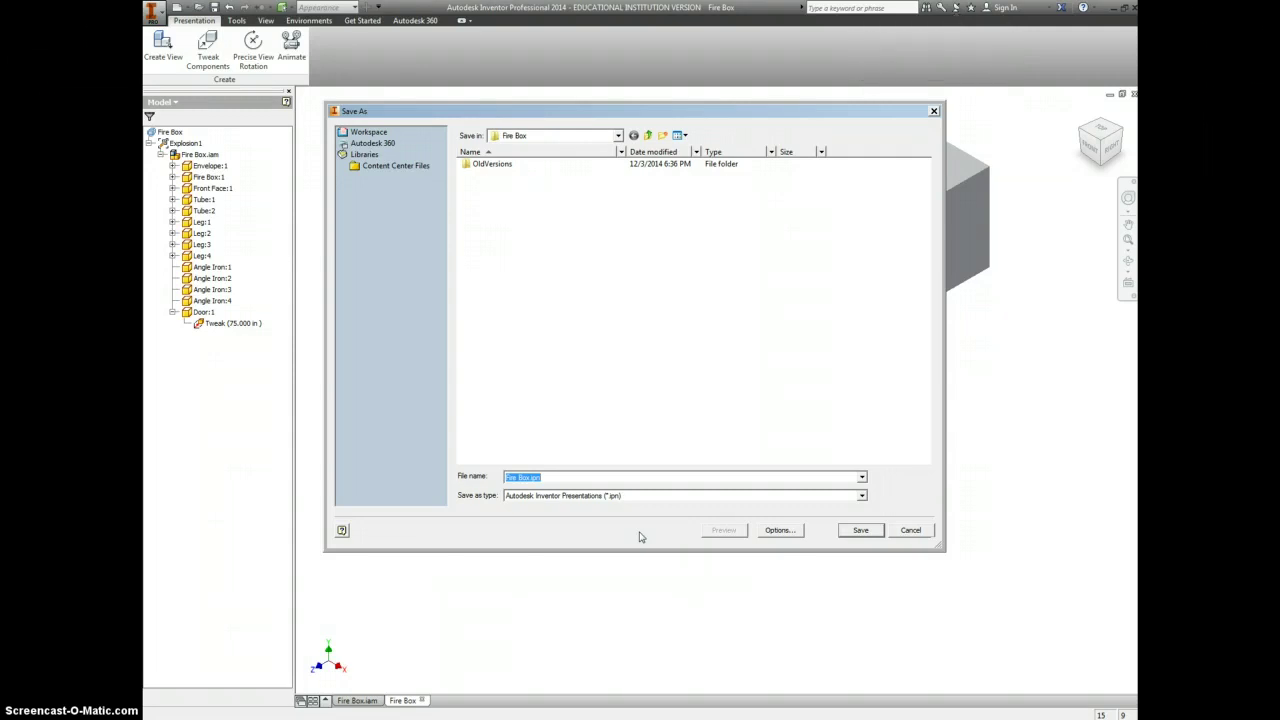
click(862, 531)
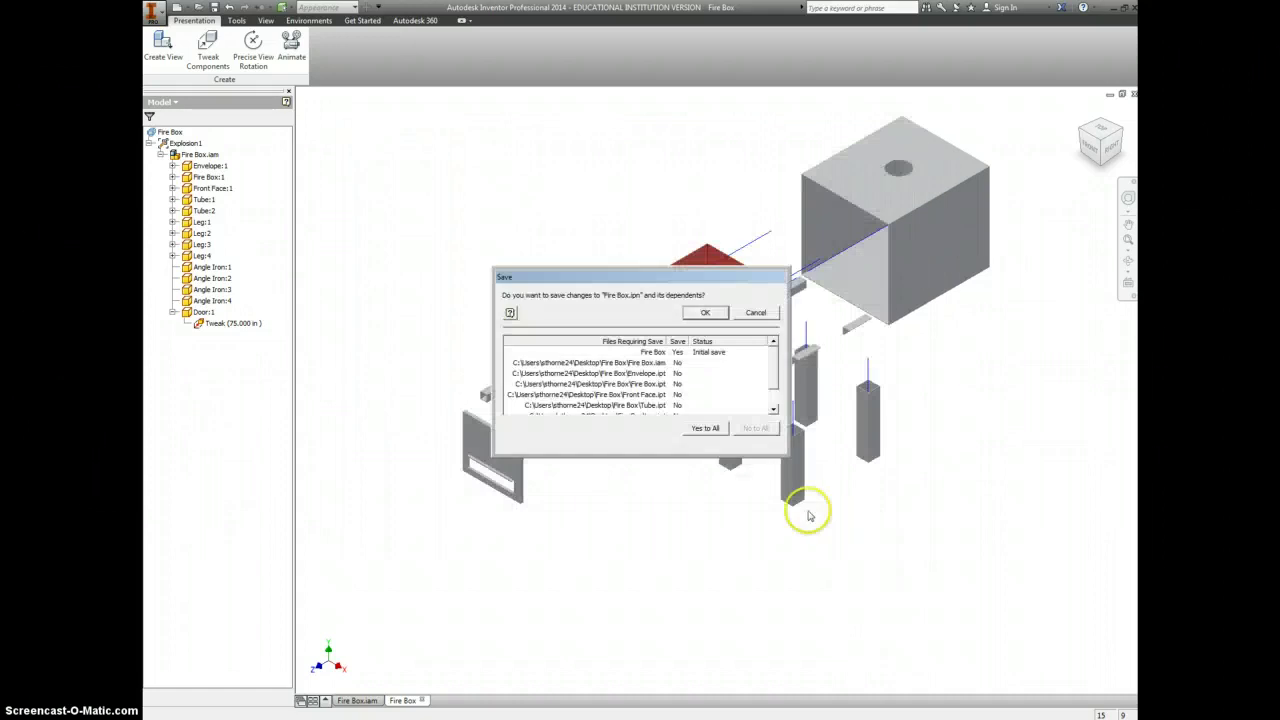
click(705, 428)
click(706, 313)
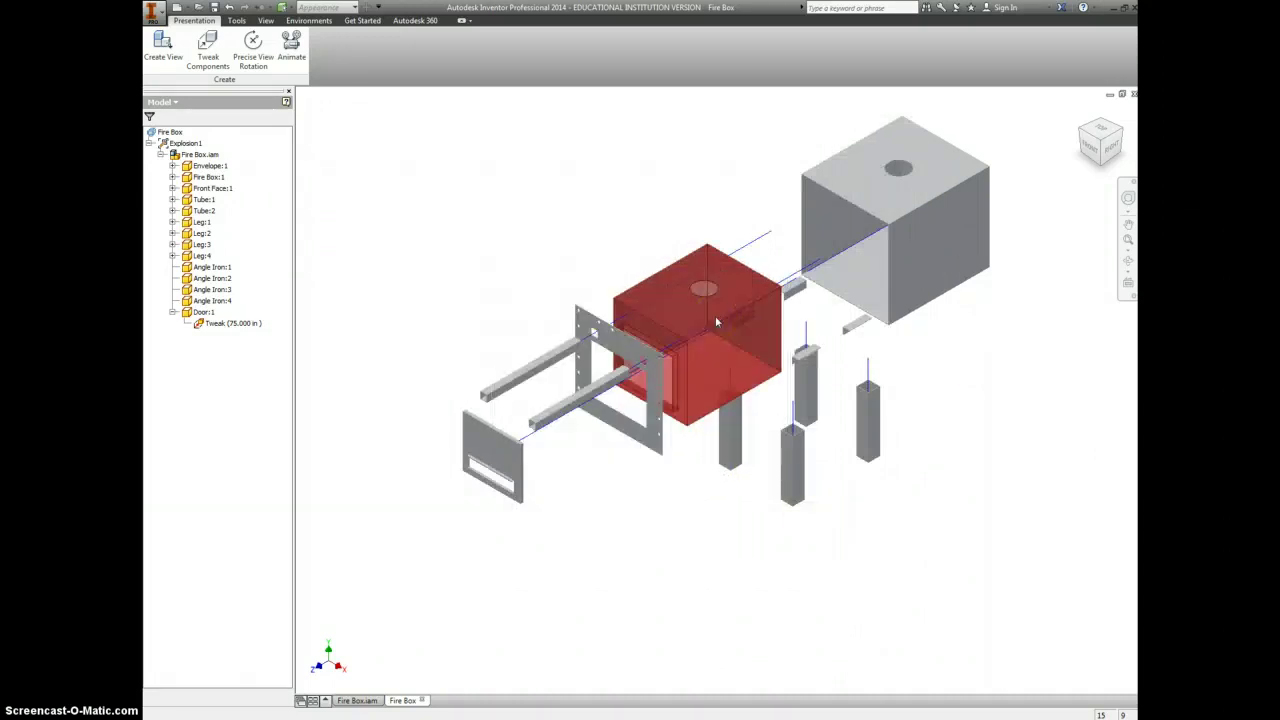